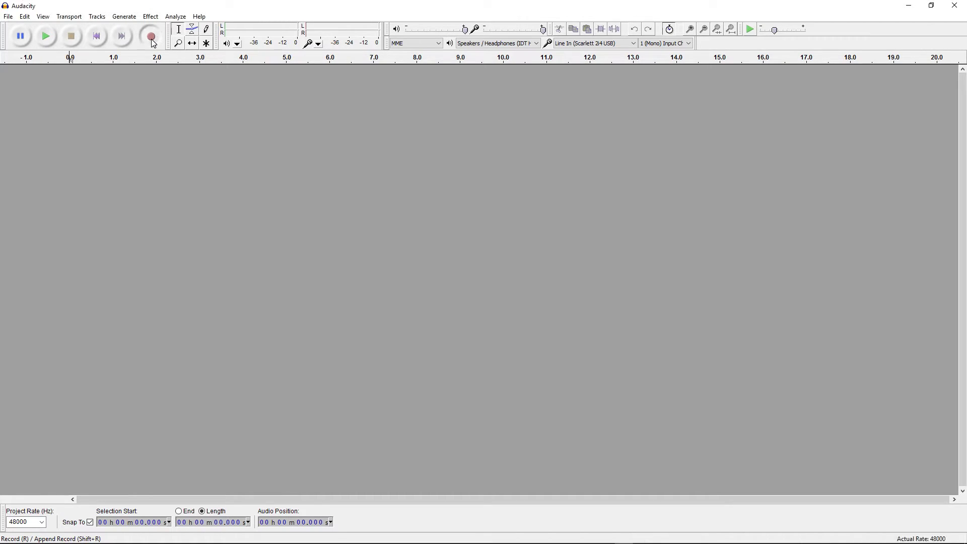
# - Record two dialogue lines on separate tracks, about 3.7 and 5.6 seconds long
pyautogui.click(153, 41)
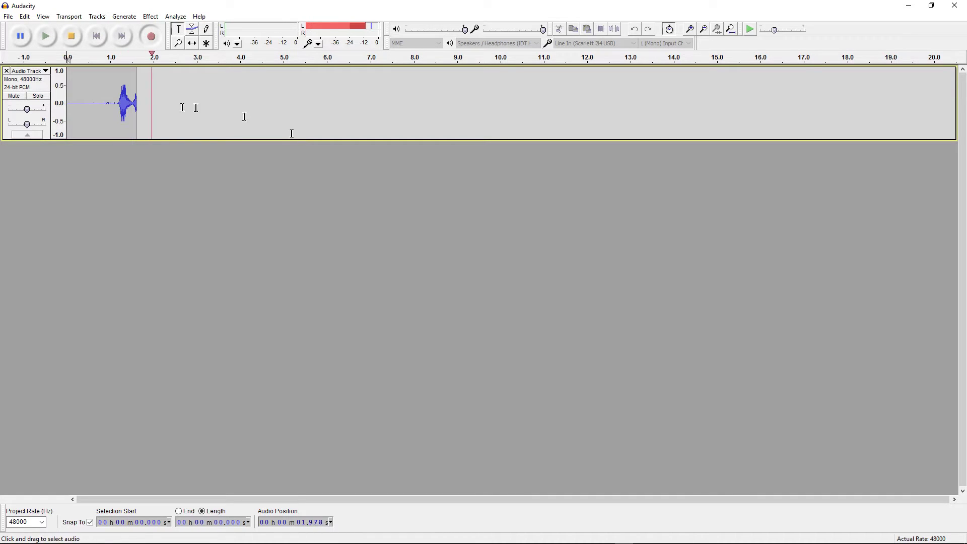
pyautogui.click(79, 41)
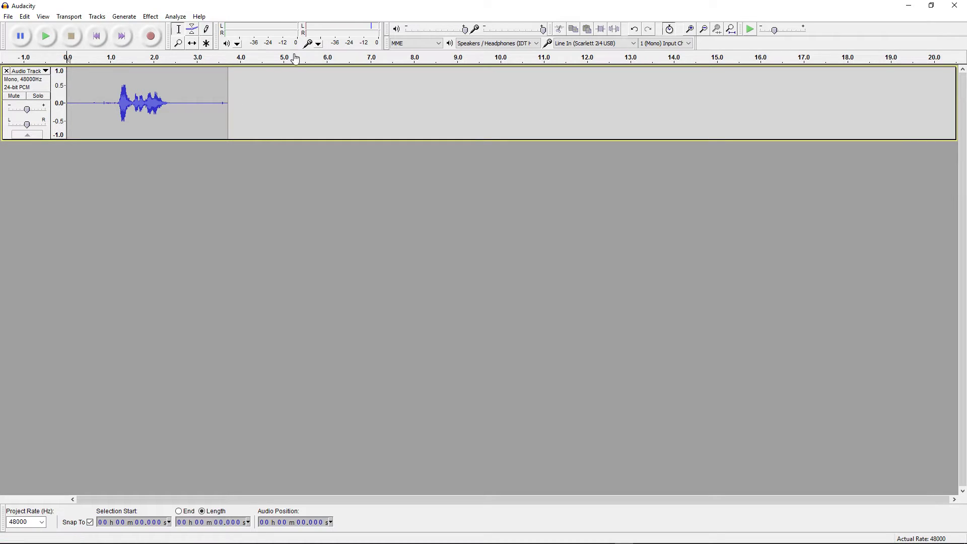
pyautogui.click(151, 37)
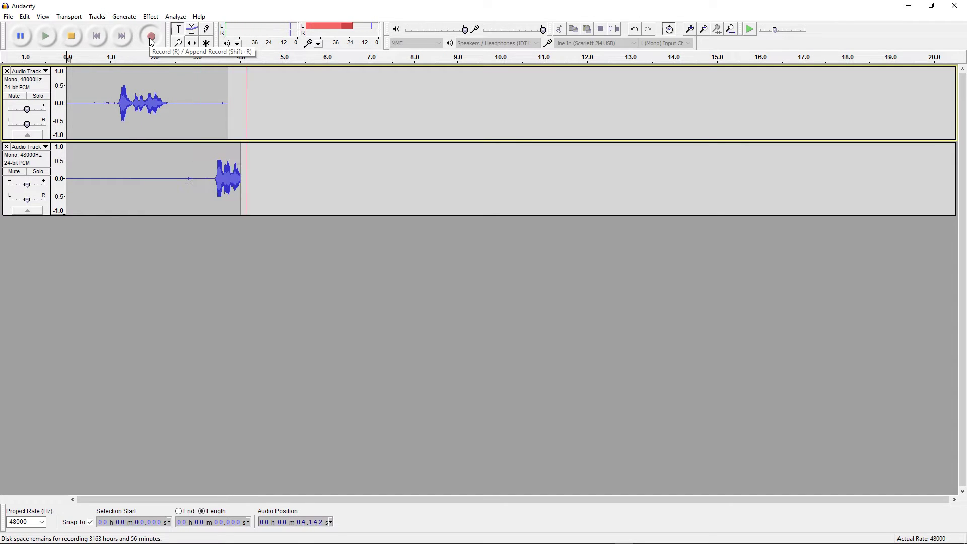
pyautogui.click(79, 40)
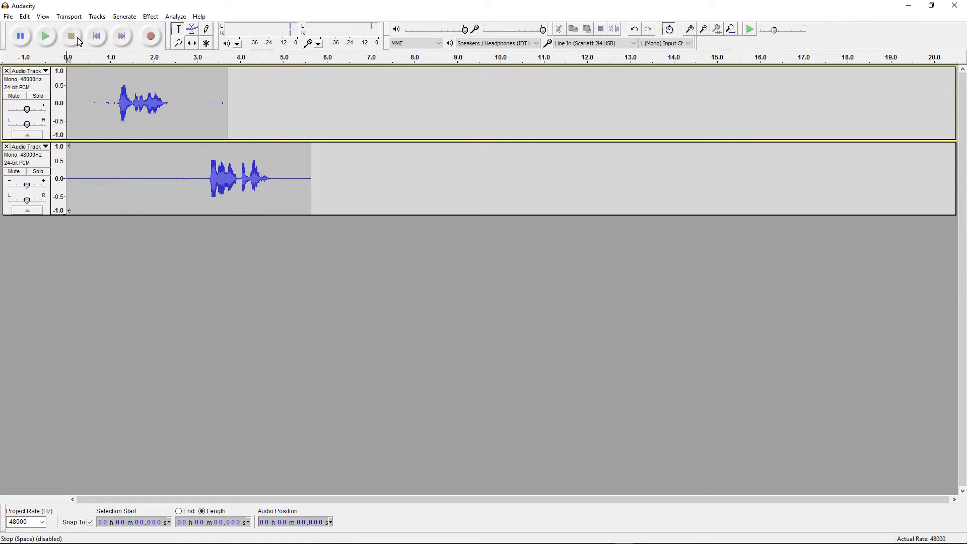
pyautogui.click(151, 38)
# - Record third and fourth lines ending near 8.1 and 11.0 s, then place the cursor at 8.139 s
pyautogui.click(151, 40)
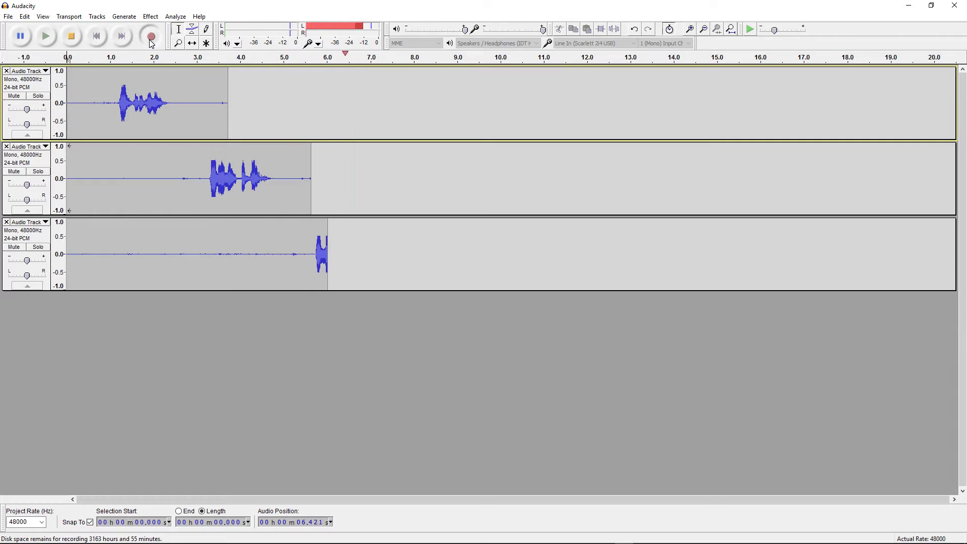
pyautogui.click(72, 36)
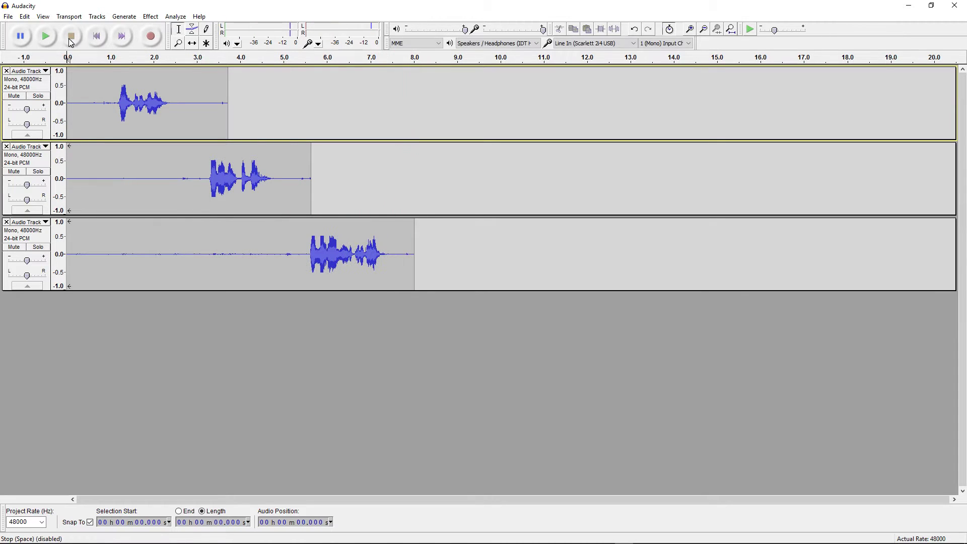
pyautogui.click(151, 37)
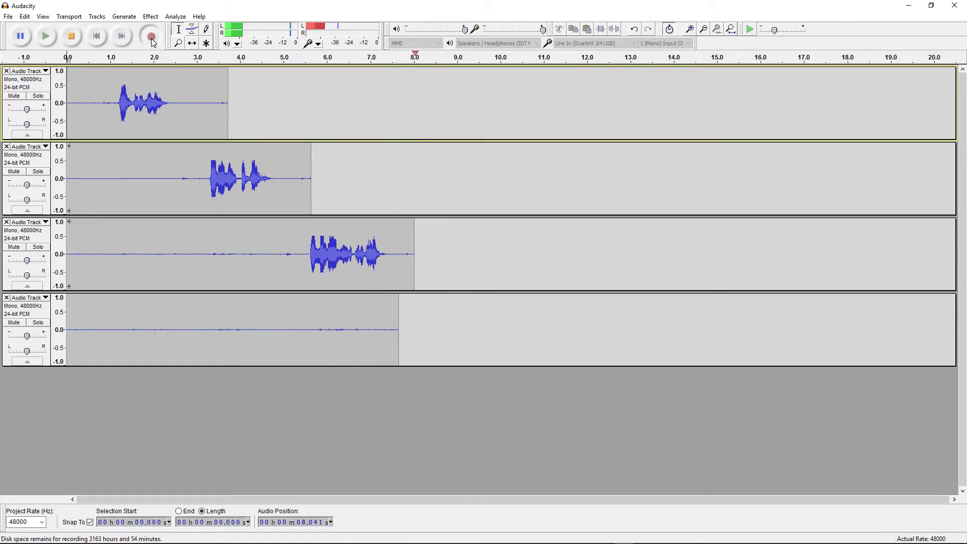
pyautogui.click(71, 37)
pyautogui.click(420, 179)
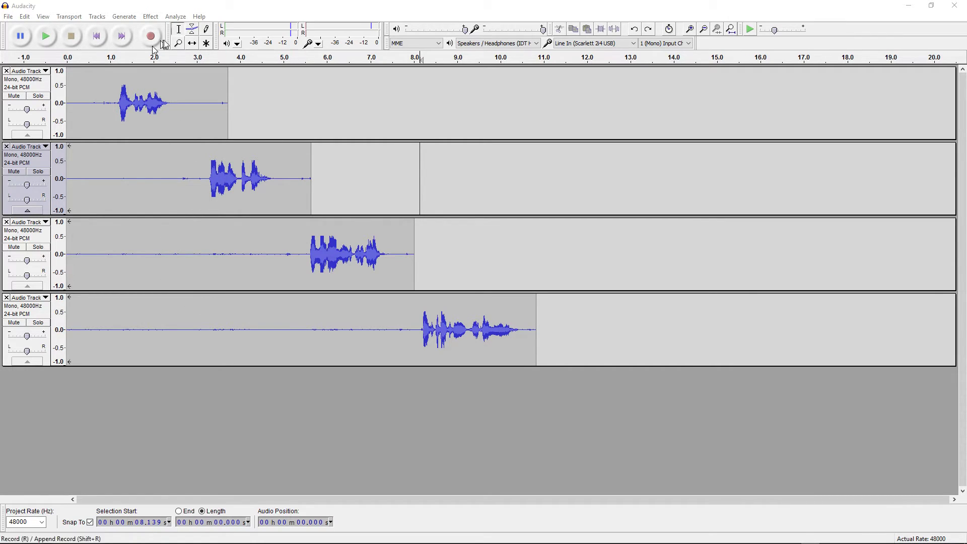
# - Delete the fourth track's leading silence and shift its clip onto track 1 at about 8.1 s
pyautogui.click(182, 31)
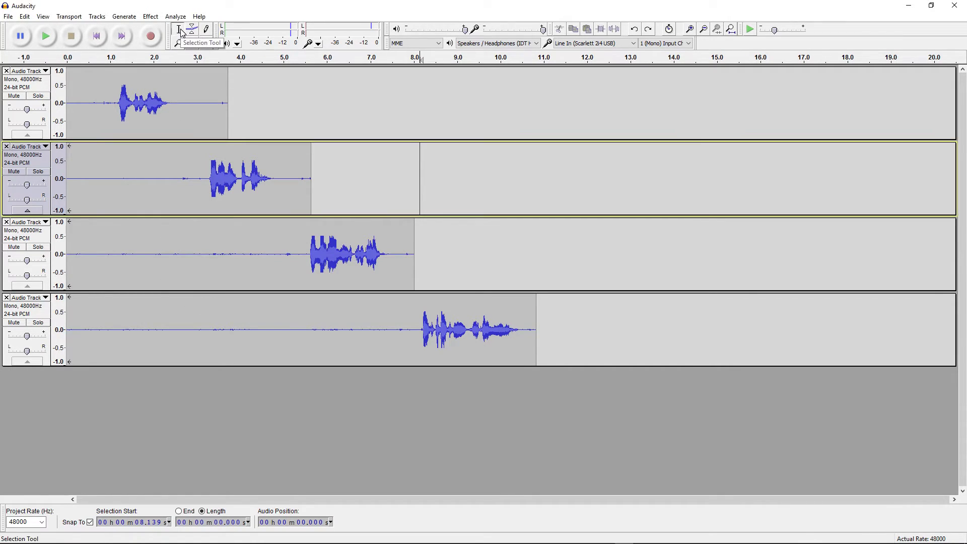
pyautogui.moveTo(420, 333); pyautogui.dragTo(64, 346)
pyautogui.press('Delete')
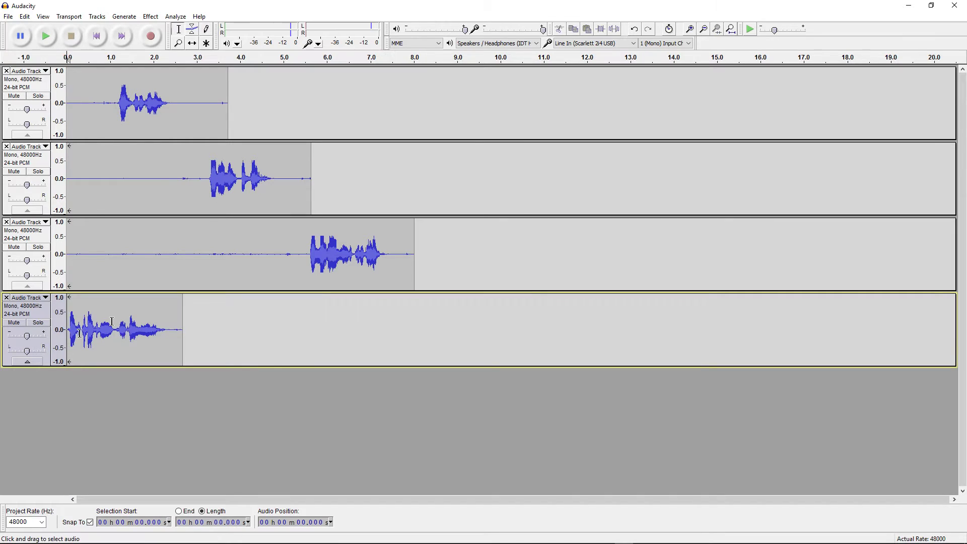
pyautogui.click(192, 45)
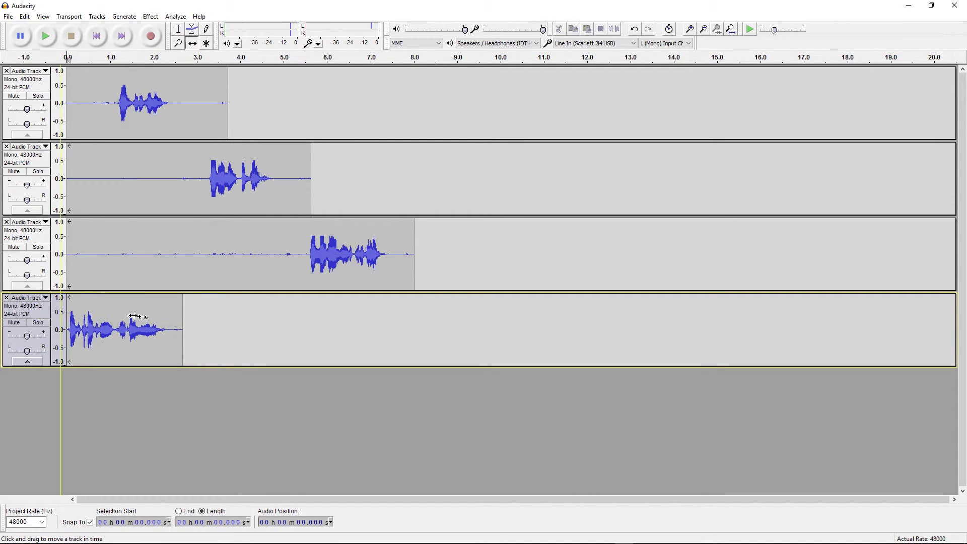
pyautogui.moveTo(132, 322); pyautogui.dragTo(470, 122)
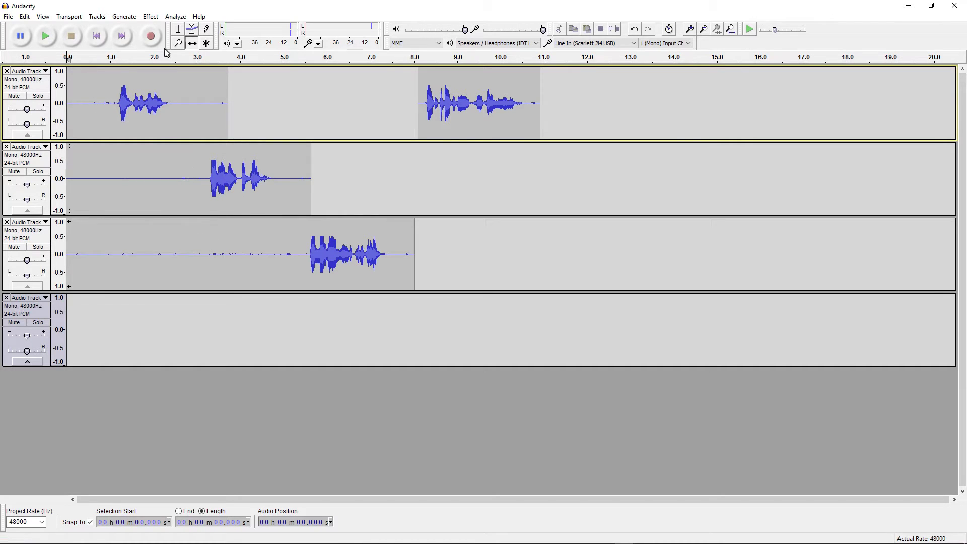
pyautogui.click(44, 38)
# - Lower the second track's pitch by 3 semitones with Change Pitch (-3)
pyautogui.click(45, 166)
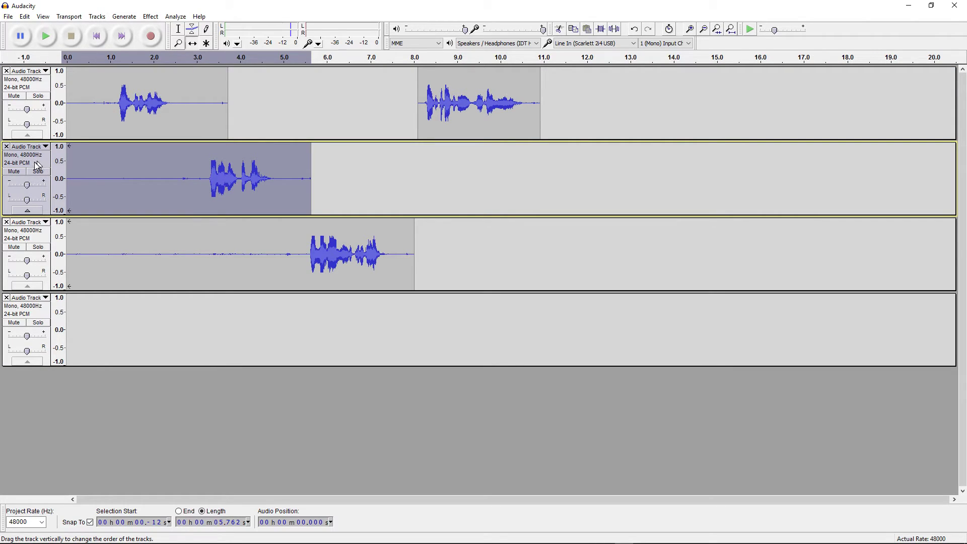
pyautogui.click(151, 17)
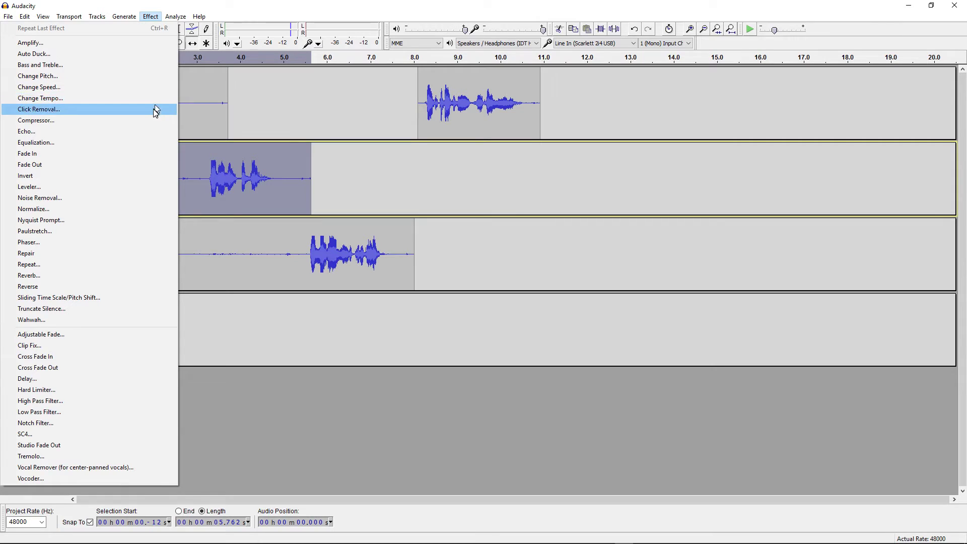
pyautogui.click(57, 81)
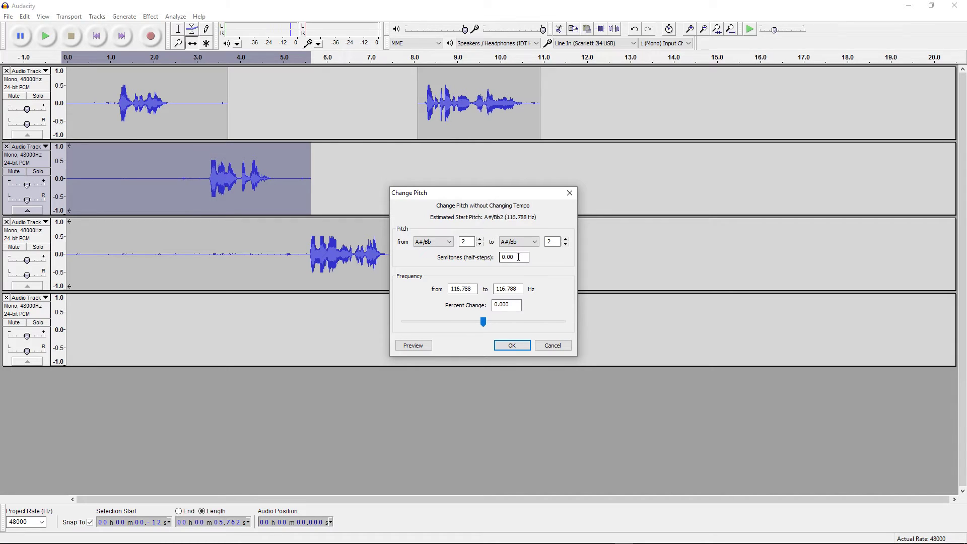
pyautogui.moveTo(519, 258); pyautogui.dragTo(489, 255)
pyautogui.write('-3')
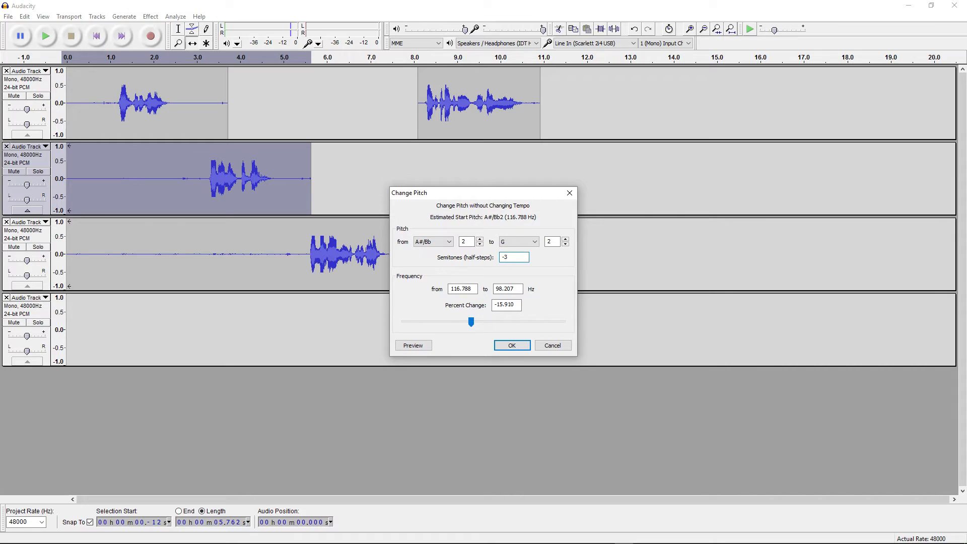
pyautogui.click(512, 345)
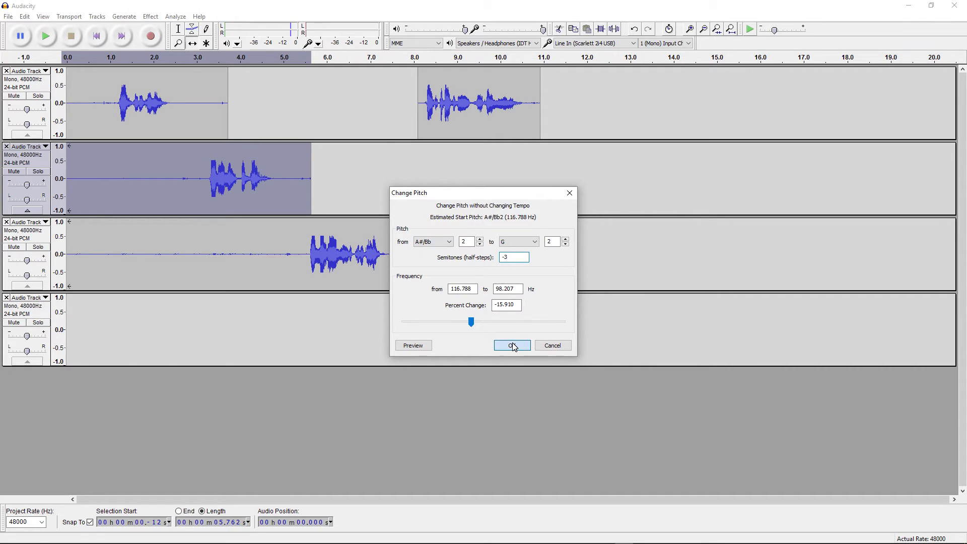
# - Raise the third track's pitch by 3 semitones with Change Pitch
pyautogui.click(37, 244)
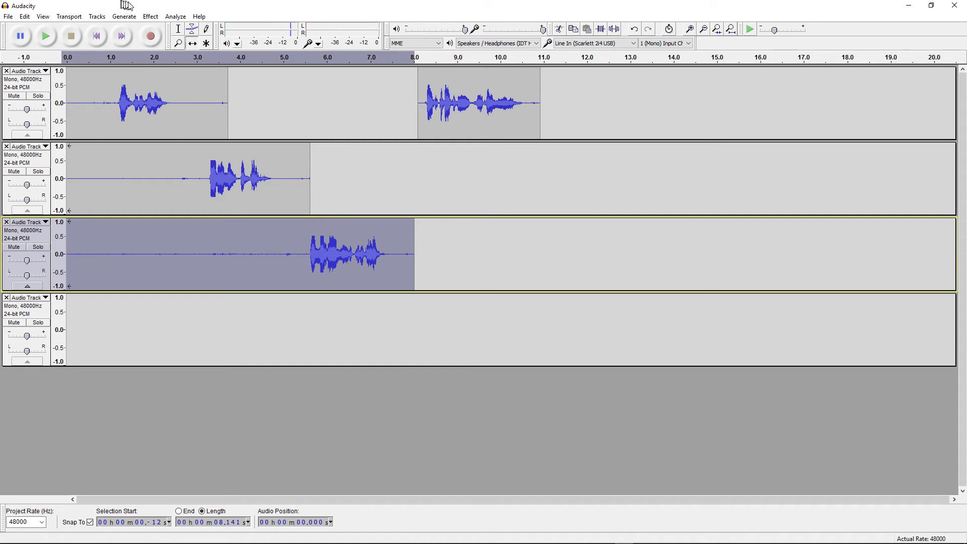
pyautogui.click(150, 16)
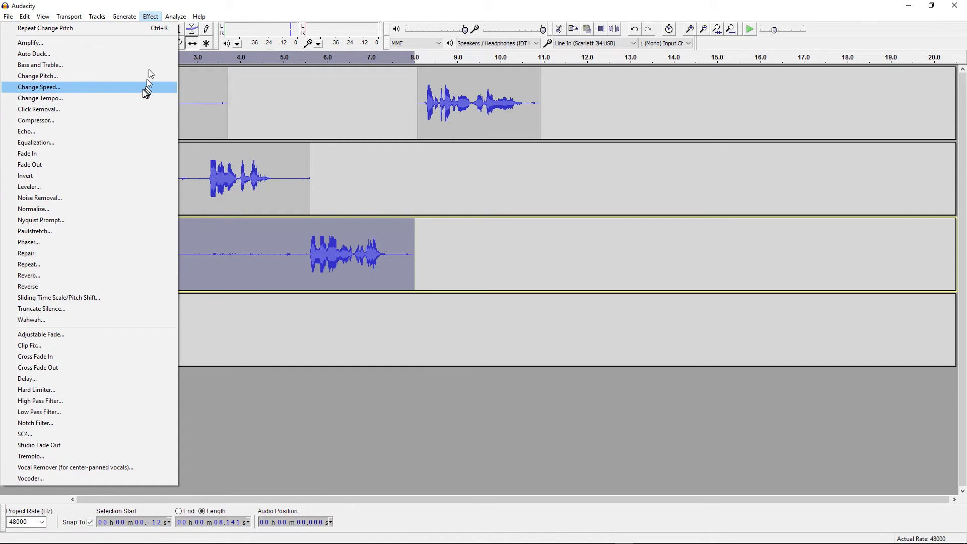
pyautogui.click(93, 76)
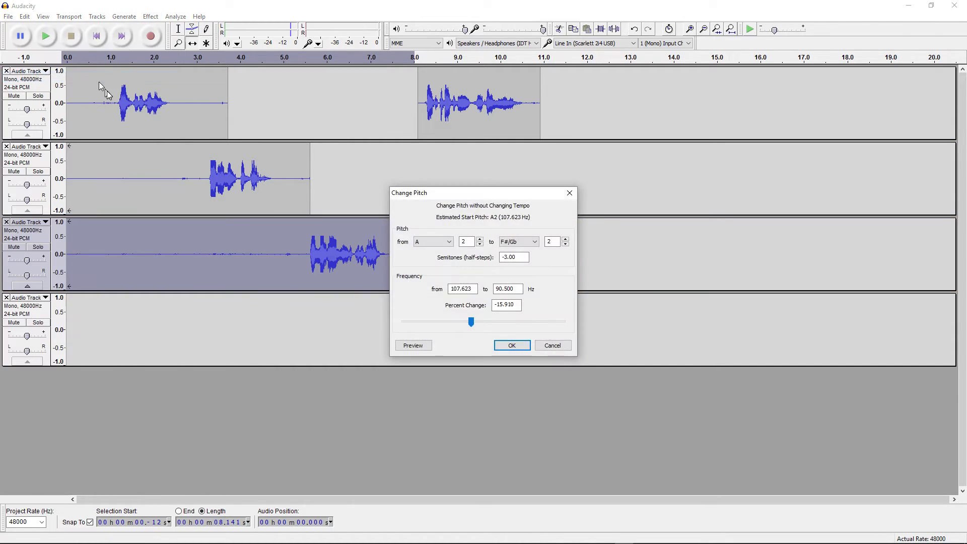
pyautogui.moveTo(519, 257); pyautogui.dragTo(489, 257)
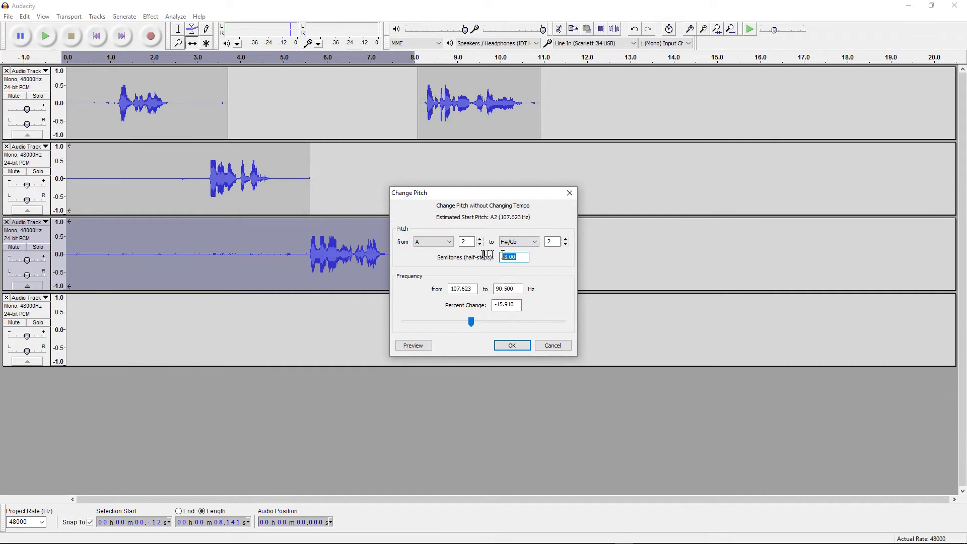
pyautogui.click(519, 346)
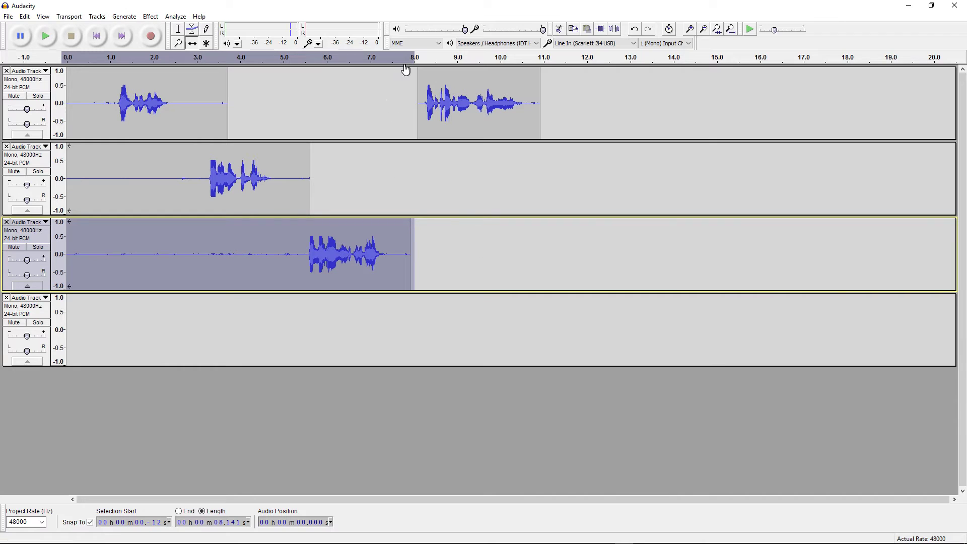
pyautogui.click(97, 36)
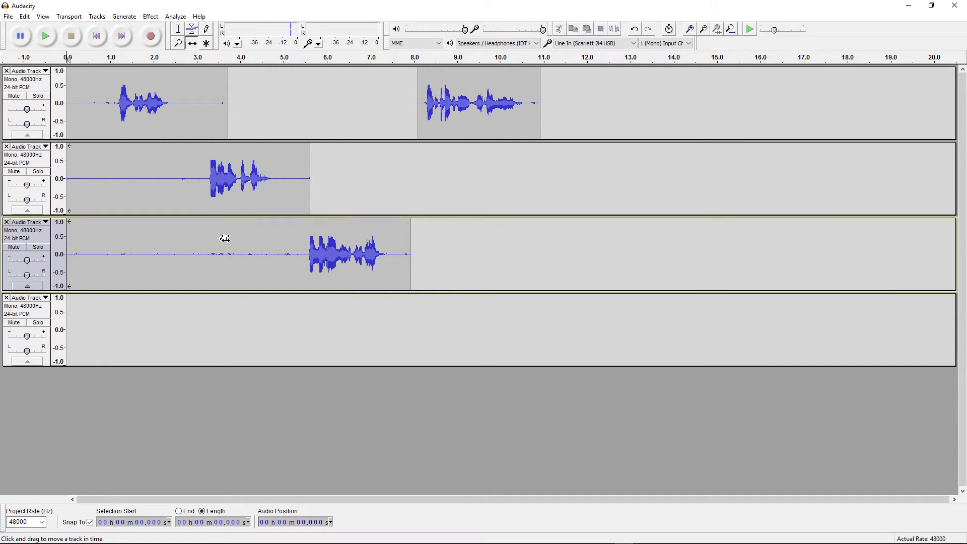
pyautogui.click(45, 37)
# - Export the first track's selection as dialog1, a WAV signed 16-bit PCM file in IN-PROCESS
pyautogui.click(45, 92)
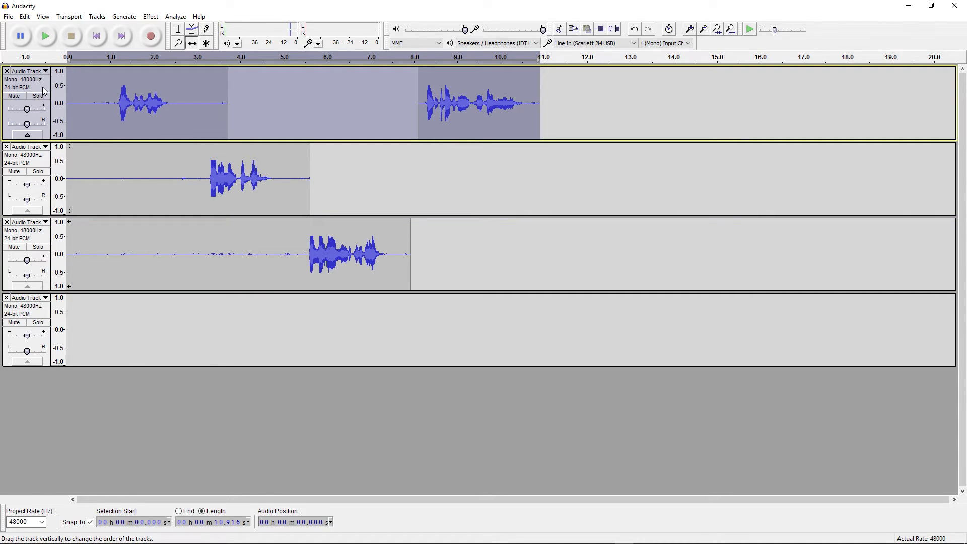
pyautogui.click(9, 17)
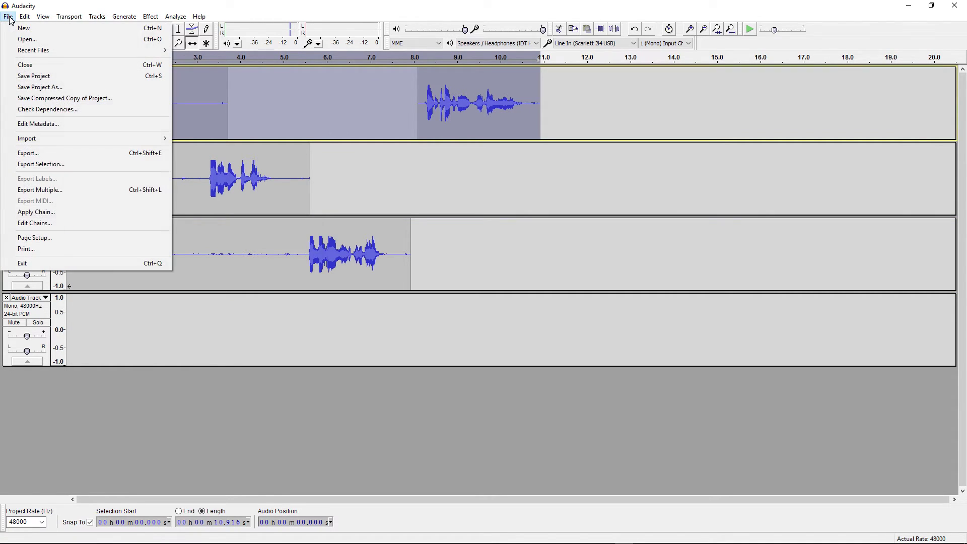
pyautogui.click(49, 168)
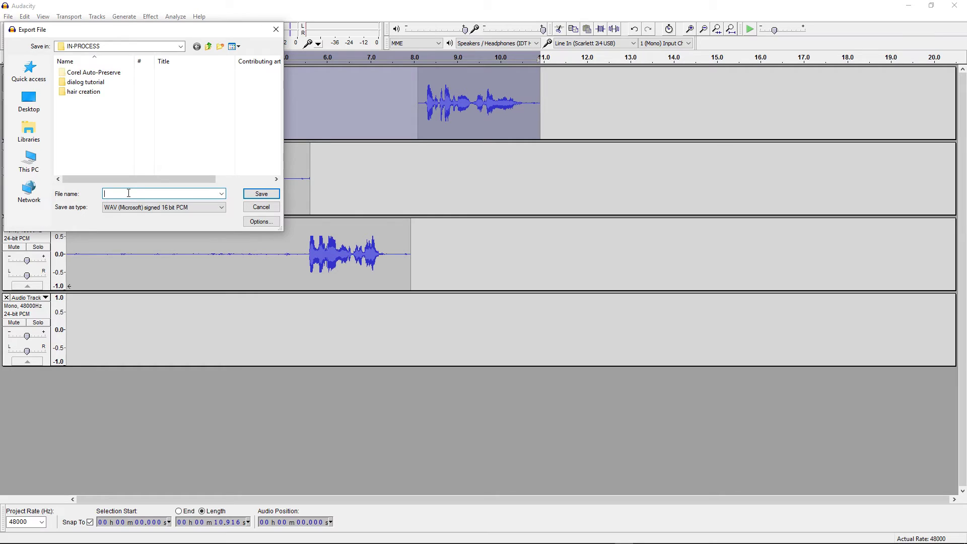
pyautogui.write('dialo')
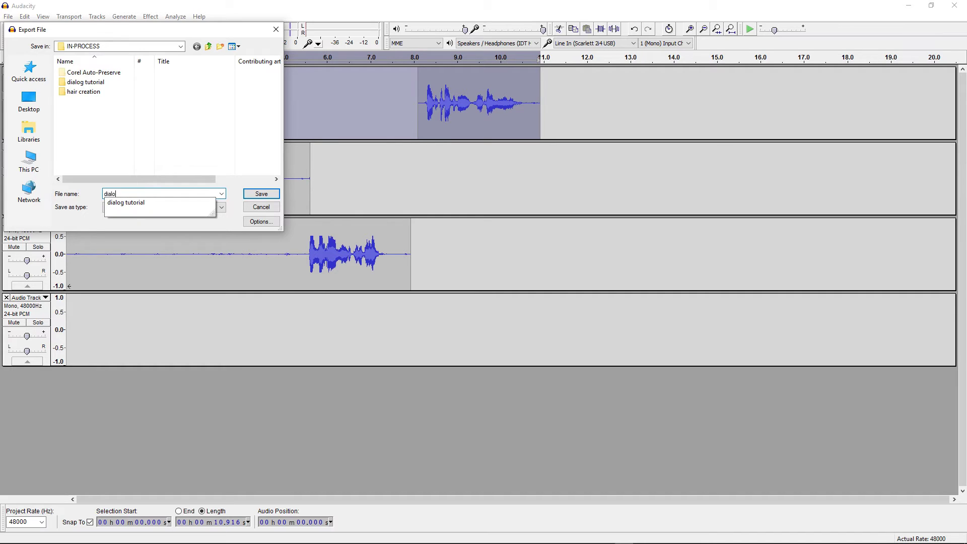
pyautogui.write('g1')
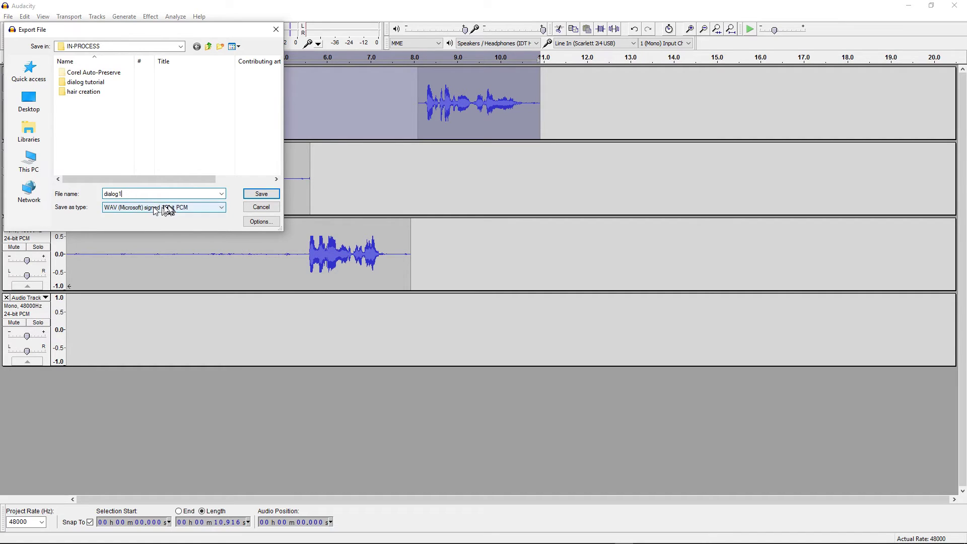
pyautogui.click(221, 209)
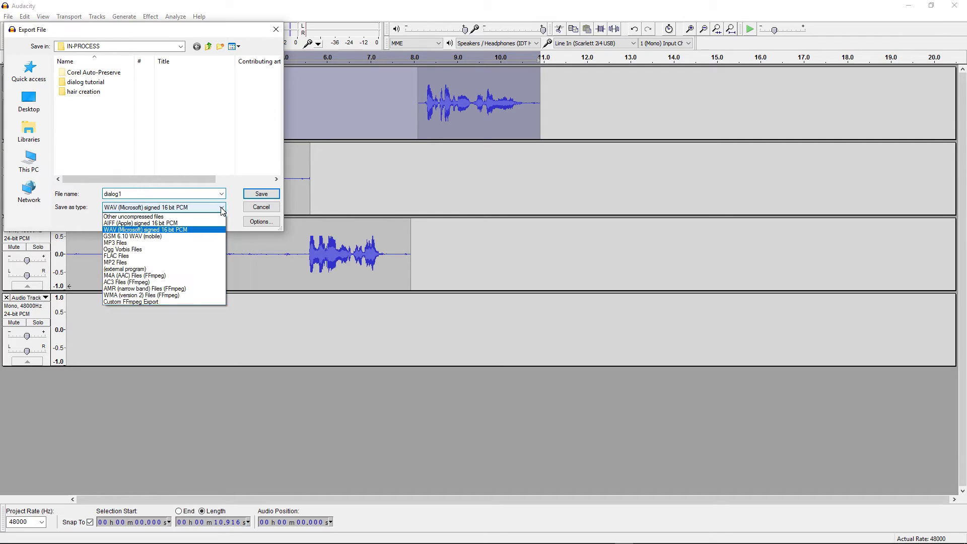
pyautogui.click(179, 233)
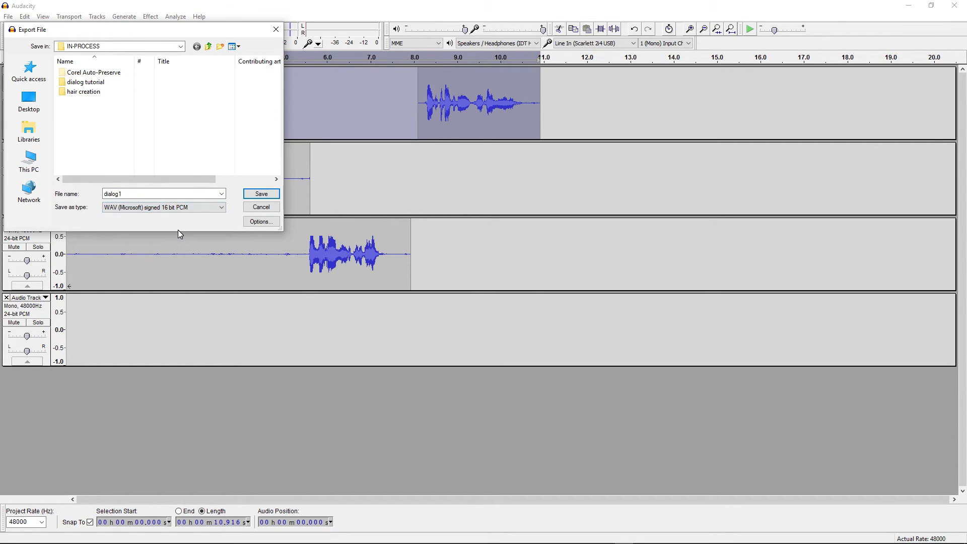
pyautogui.click(276, 199)
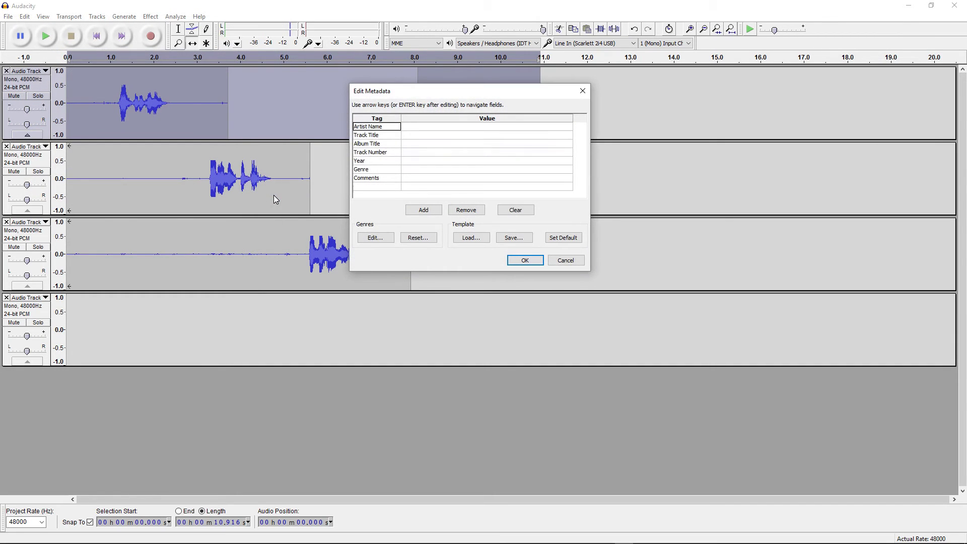
pyautogui.click(534, 261)
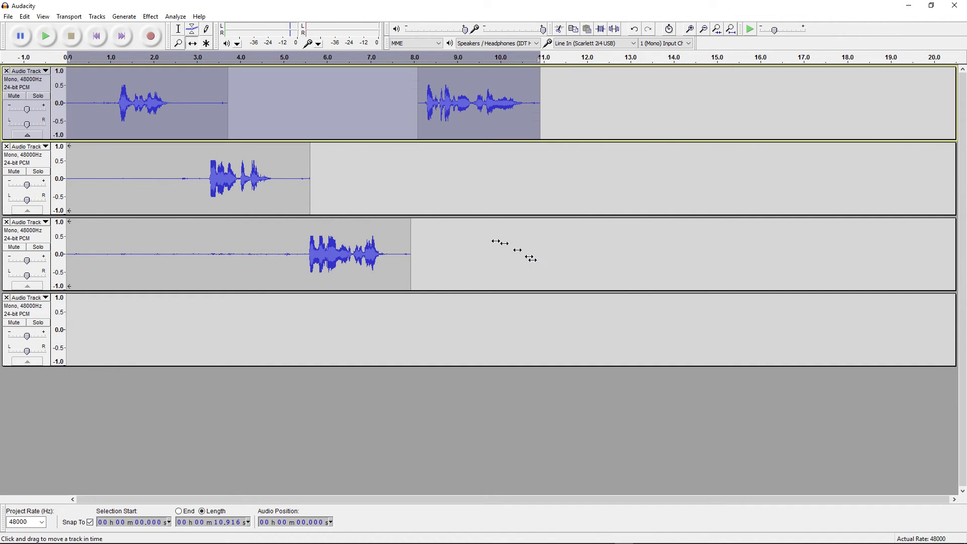
# - Export the second track's selection as the WAV file dialog2
pyautogui.click(41, 164)
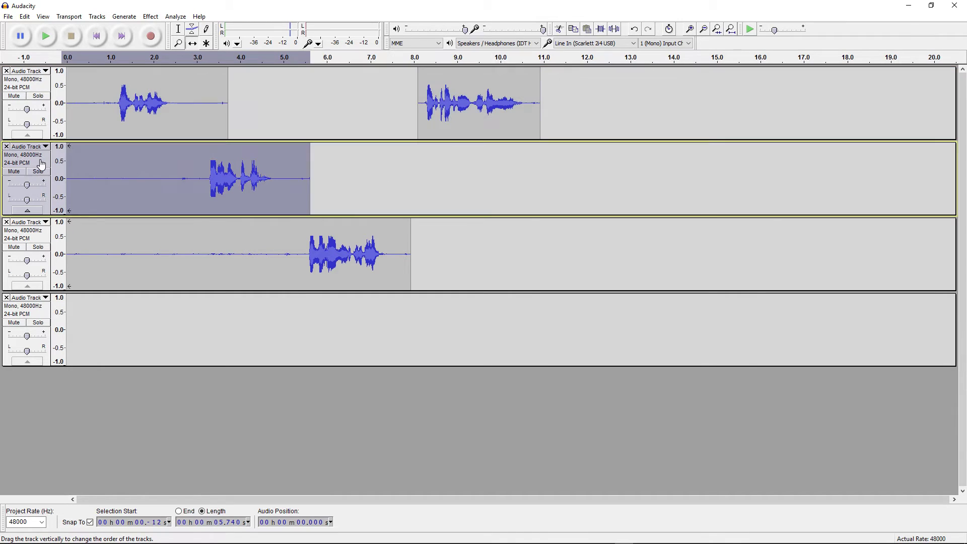
pyautogui.click(9, 19)
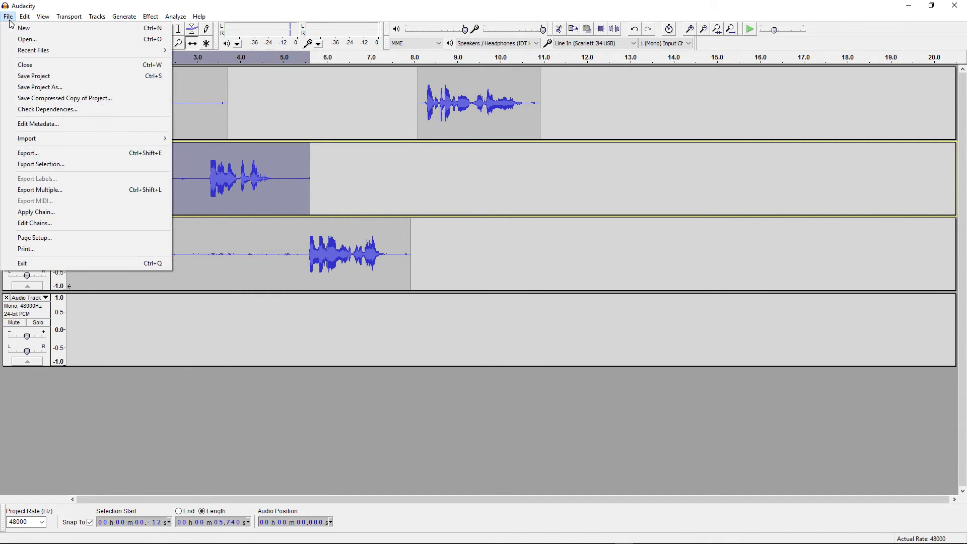
pyautogui.click(42, 165)
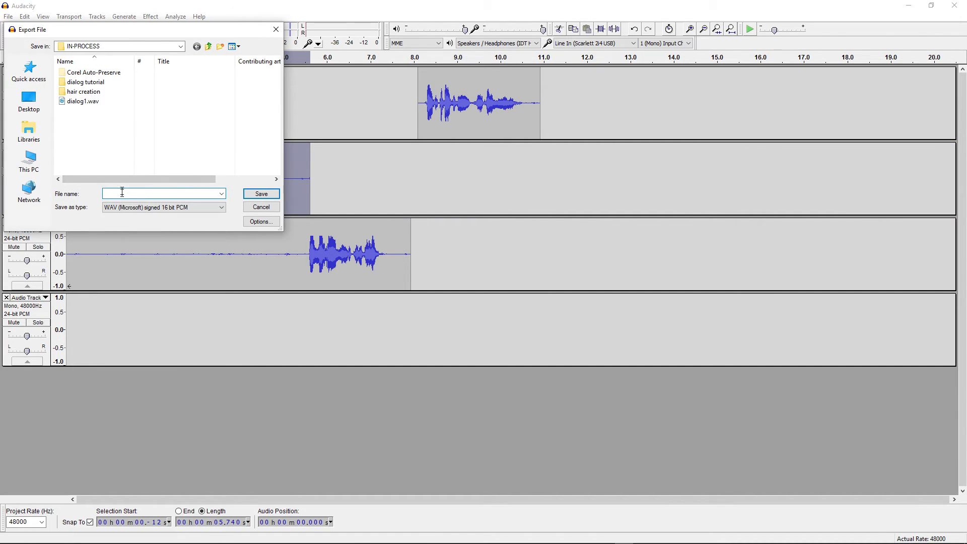
pyautogui.write('dialog2')
pyautogui.click(262, 195)
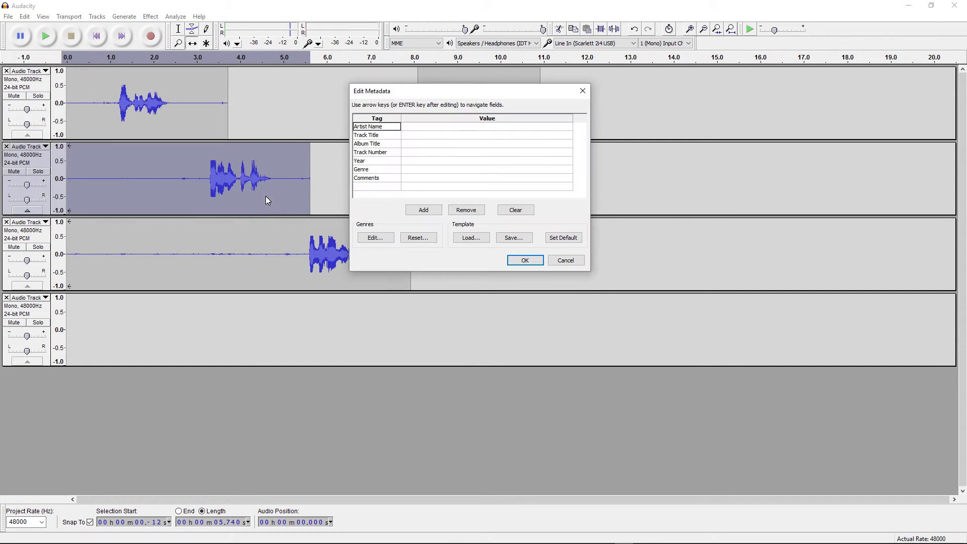
pyautogui.click(513, 260)
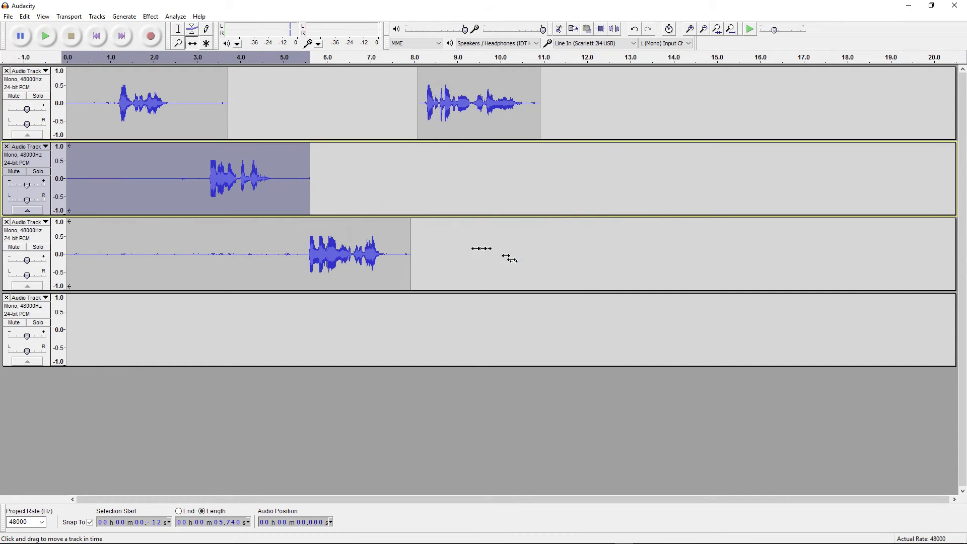
# - Export the third track's selection as the WAV file dialog3
pyautogui.click(50, 239)
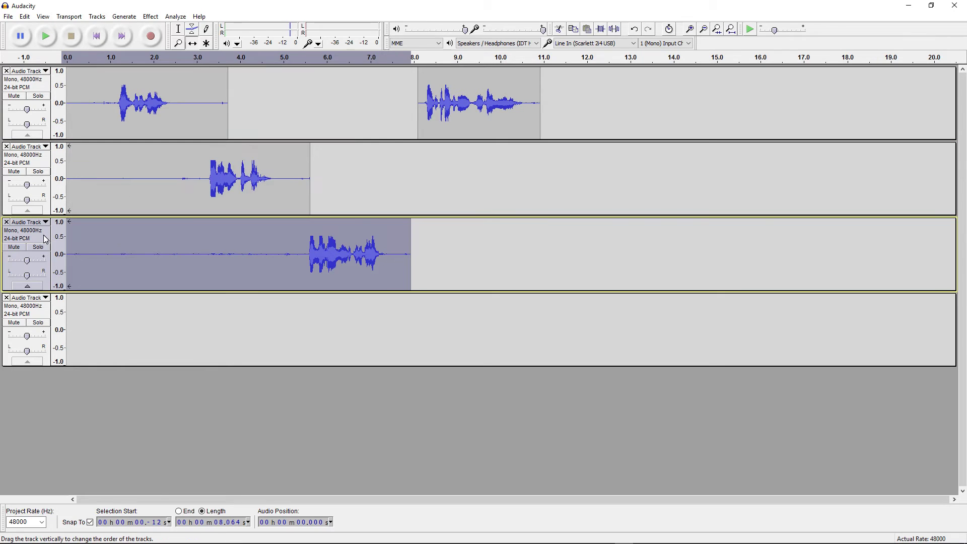
pyautogui.click(8, 16)
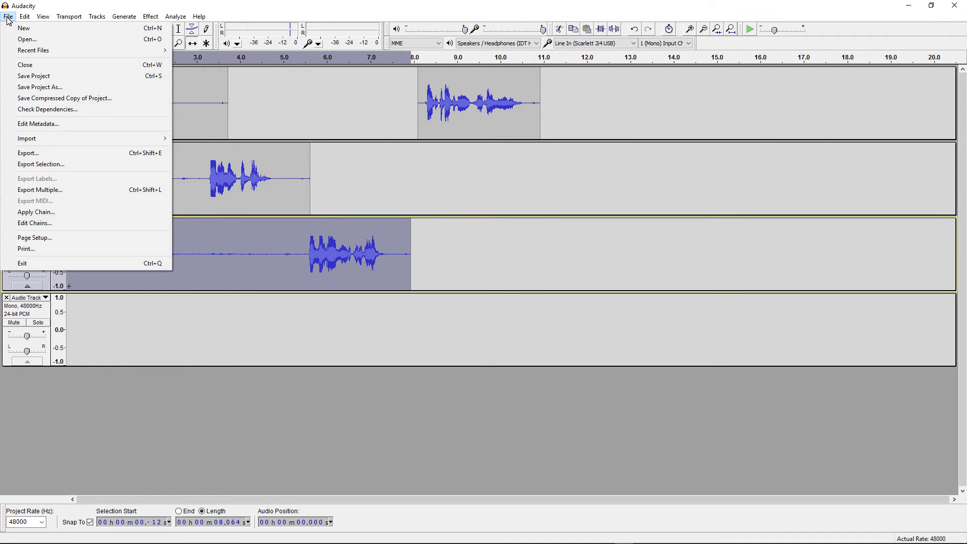
pyautogui.click(55, 165)
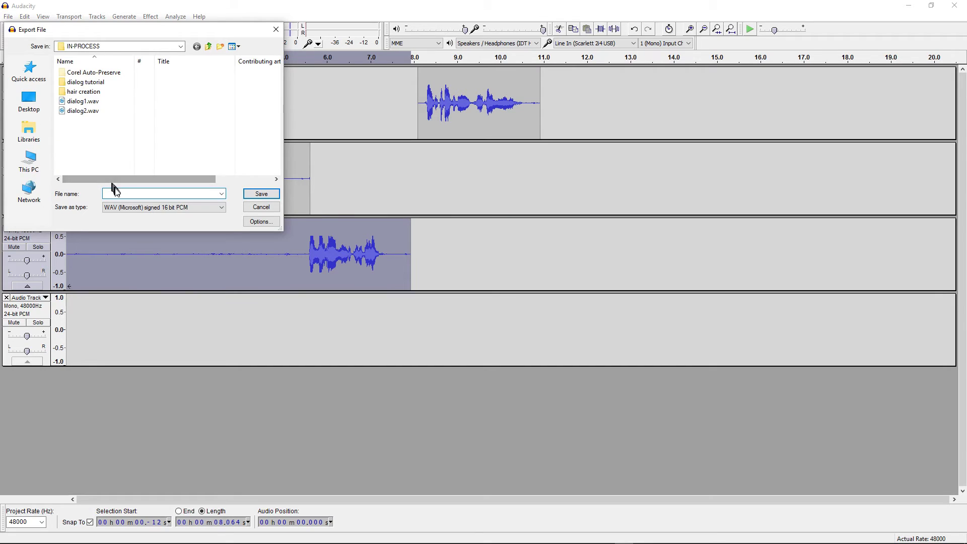
pyautogui.write('dialog')
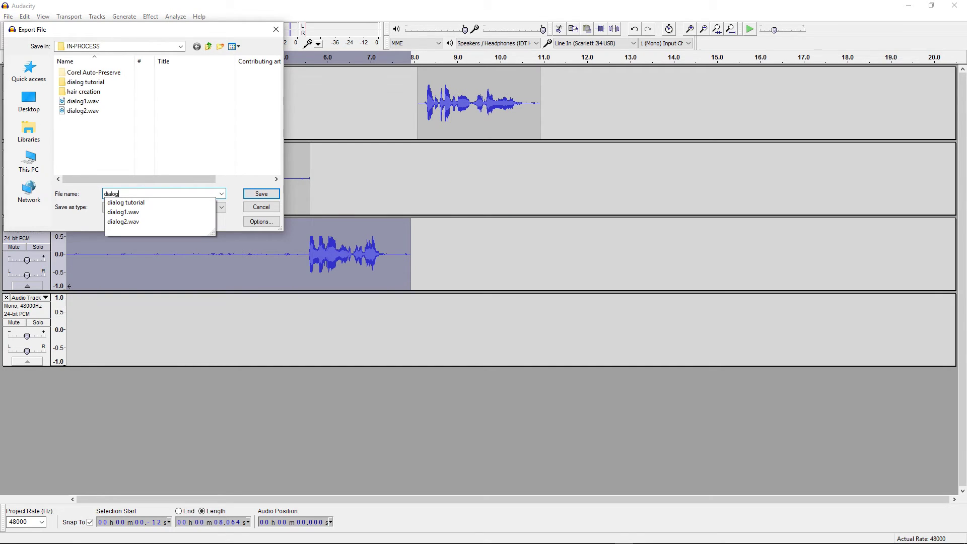
pyautogui.click(118, 194)
pyautogui.write('og3')
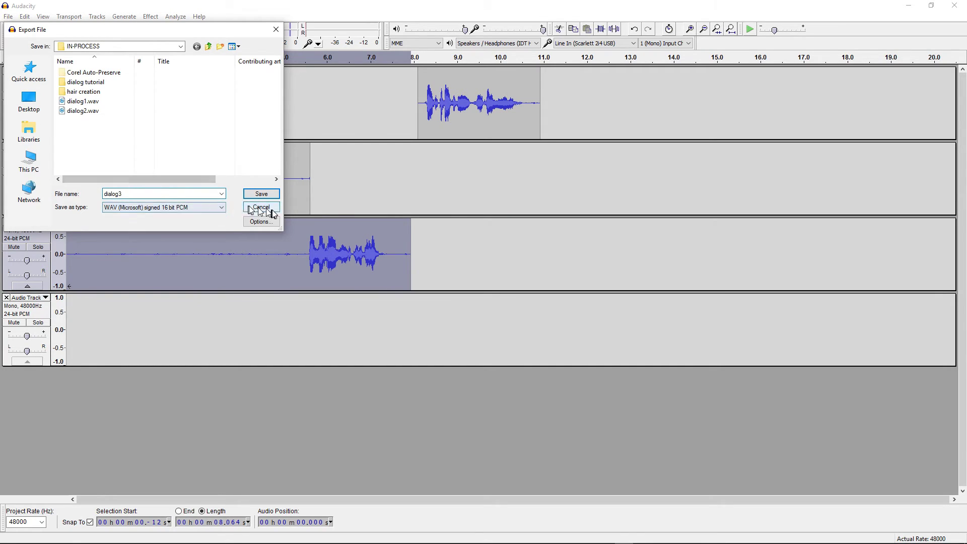
pyautogui.click(264, 195)
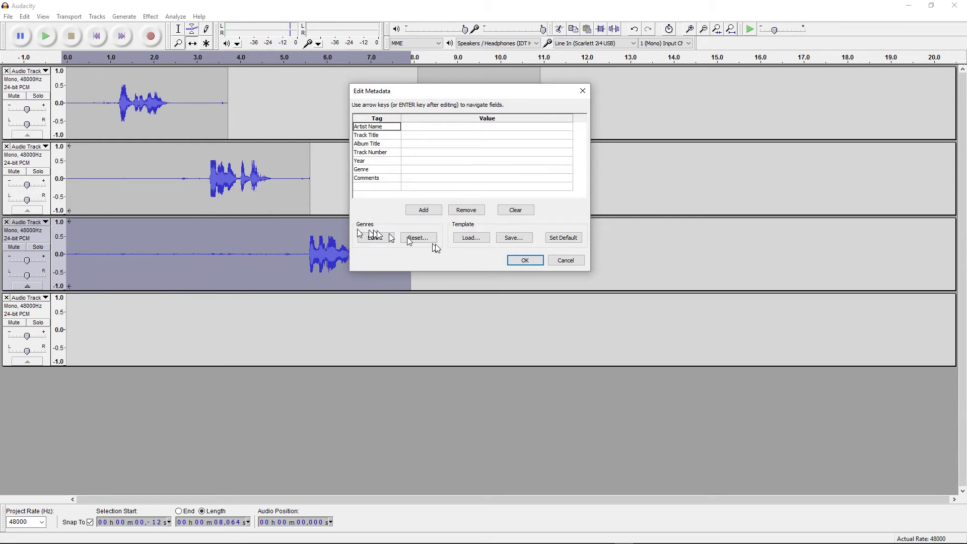
pyautogui.click(524, 261)
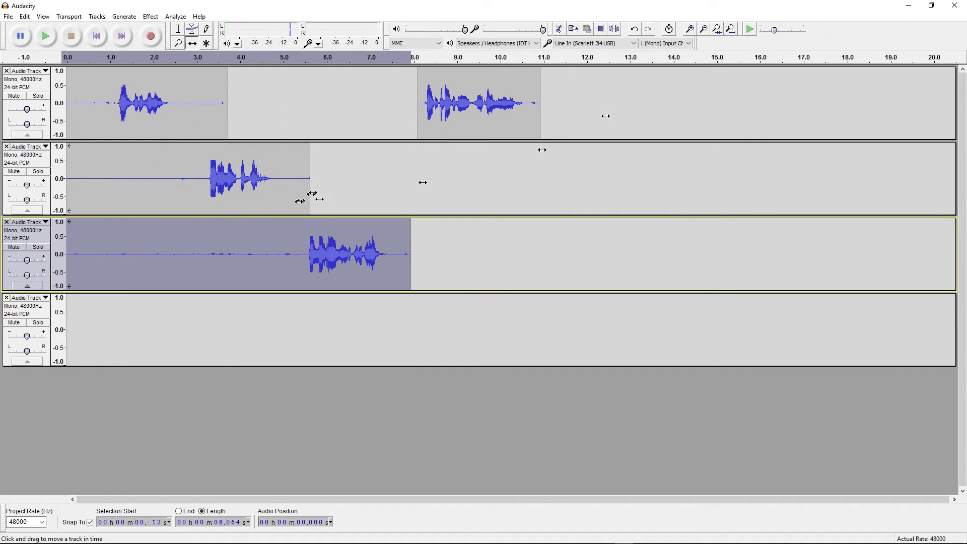
# - Minimize Audacity, bring the Muvizu:Play+ three-character scene forward and open the Prepare menu
pyautogui.click(909, 8)
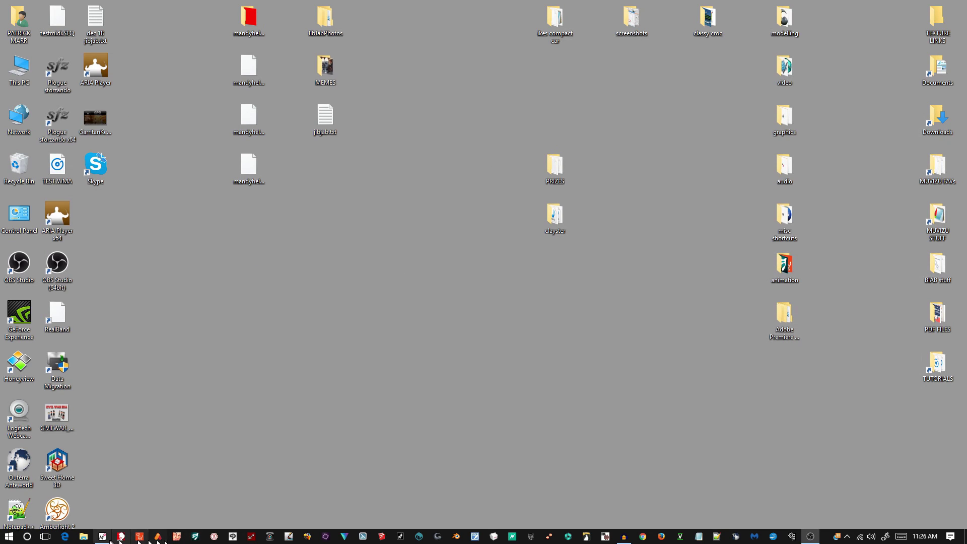
pyautogui.click(102, 536)
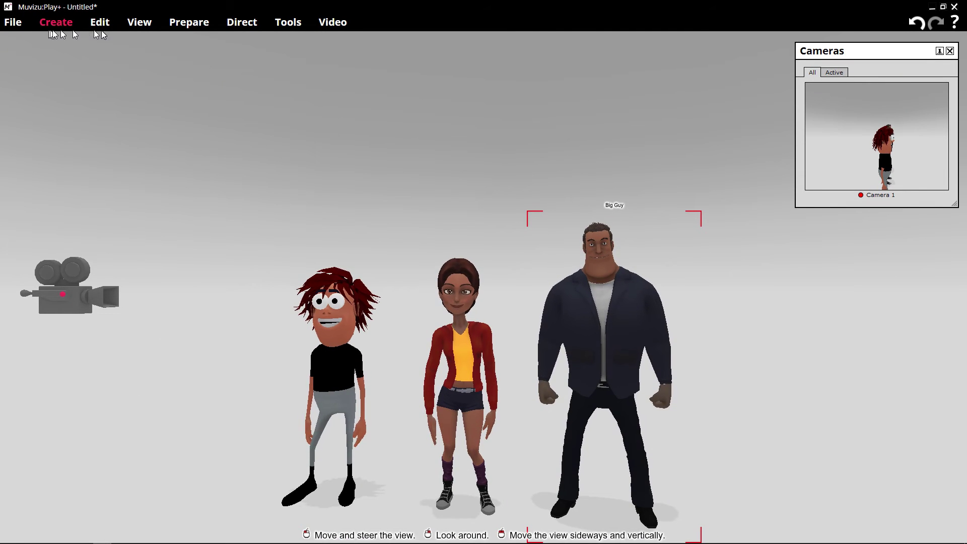
pyautogui.click(186, 25)
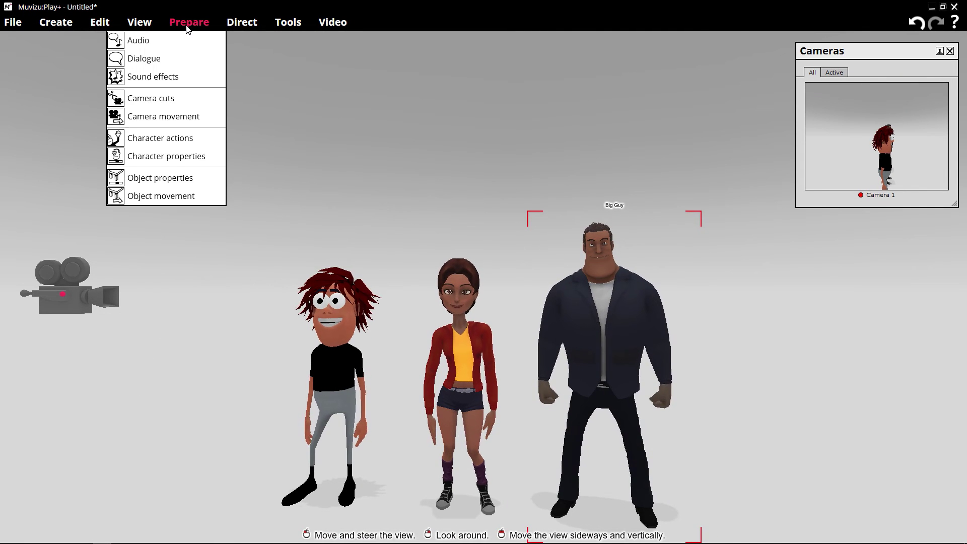
# - Create a new audio track in Prepare audio and import dialog1.wav into it
pyautogui.click(158, 42)
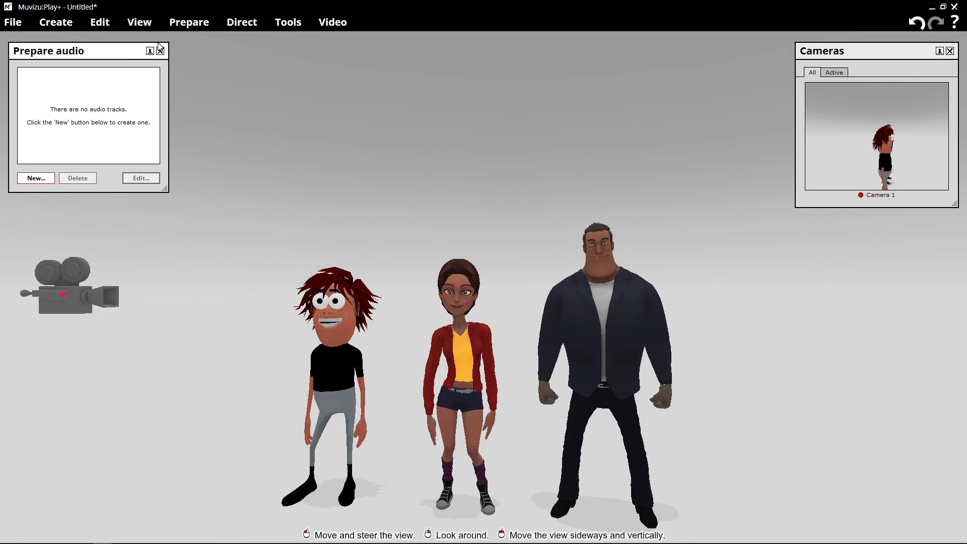
pyautogui.click(39, 177)
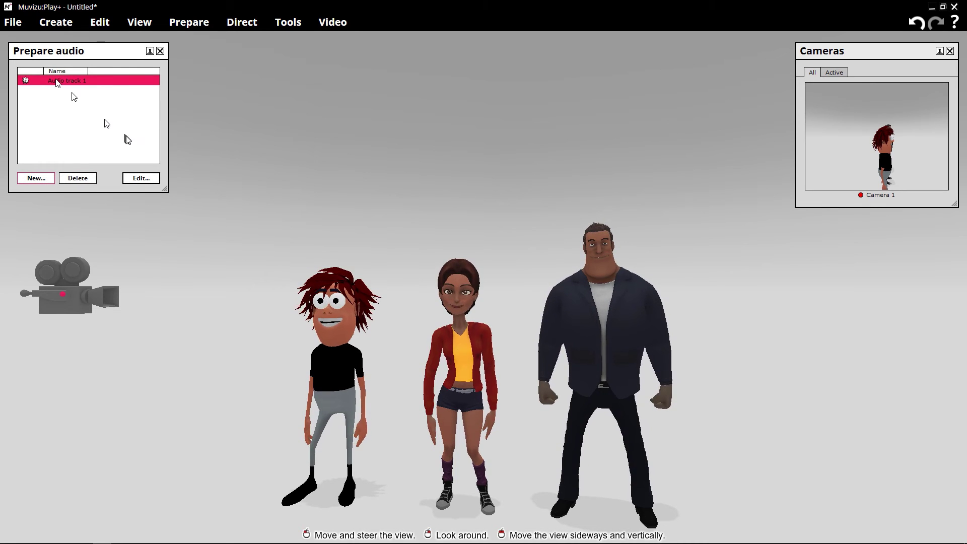
pyautogui.click(137, 177)
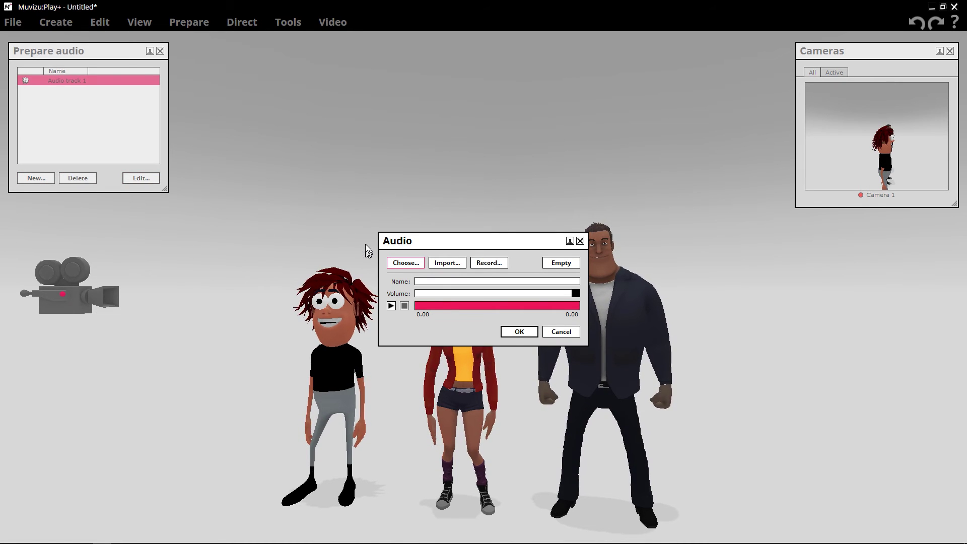
pyautogui.click(444, 263)
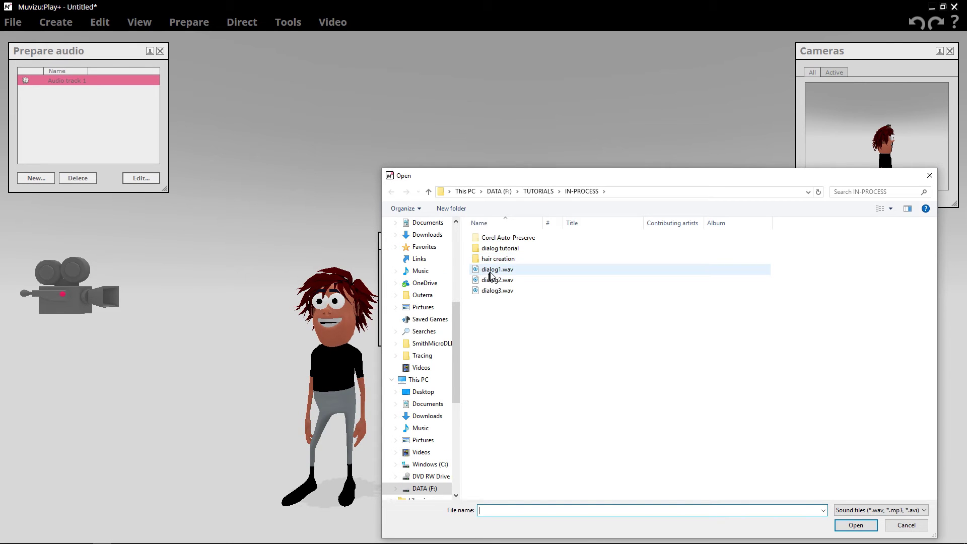
pyautogui.click(491, 272)
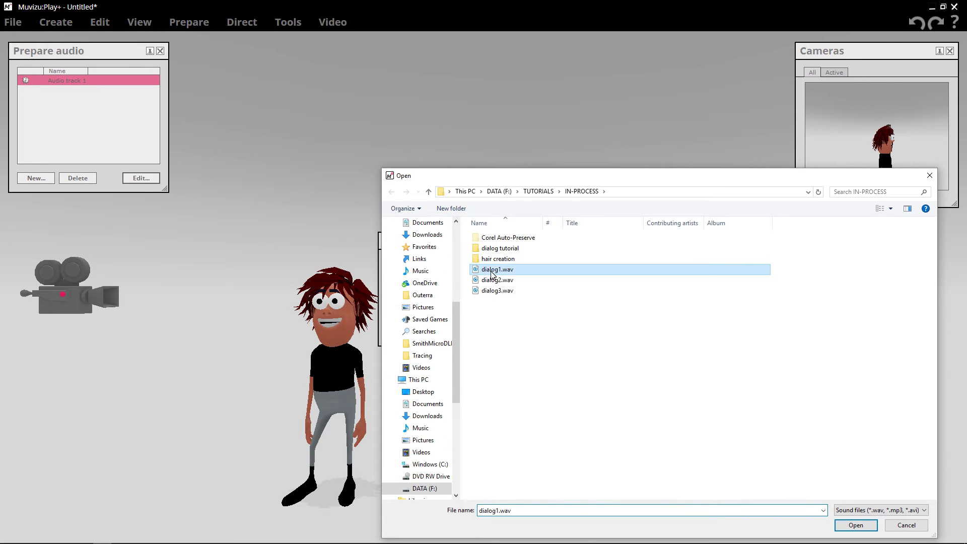
pyautogui.click(848, 529)
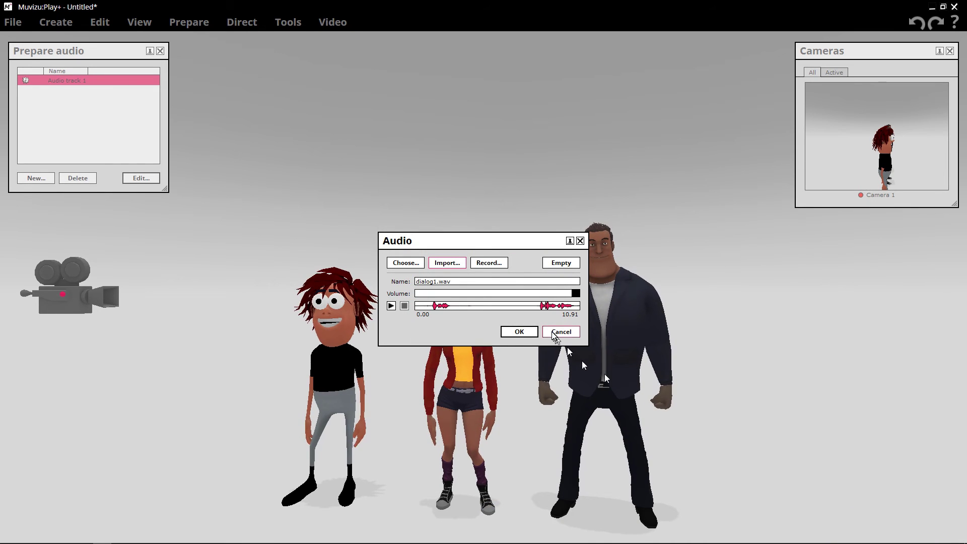
pyautogui.click(509, 332)
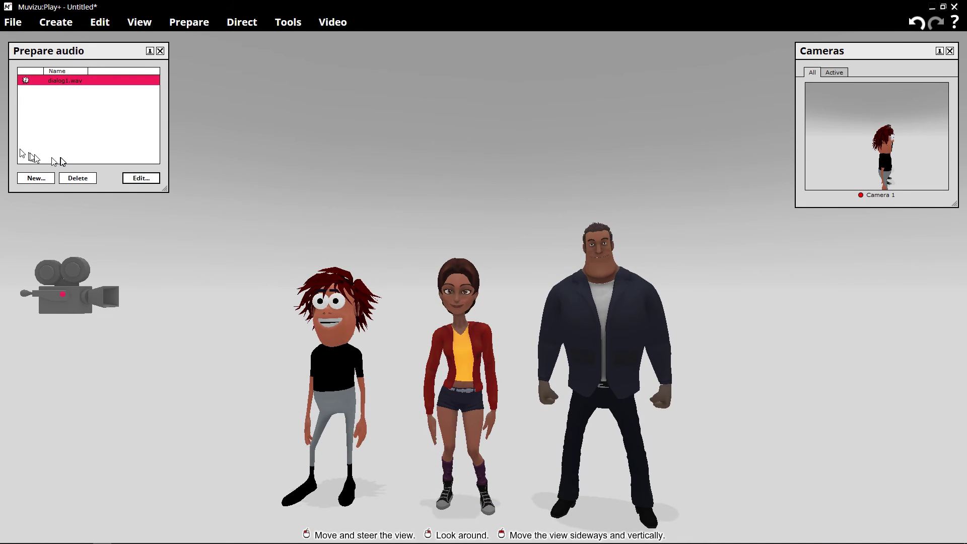
# - Add Audio track 2 and load dialog2.wav (5.74 s) into it
pyautogui.click(36, 178)
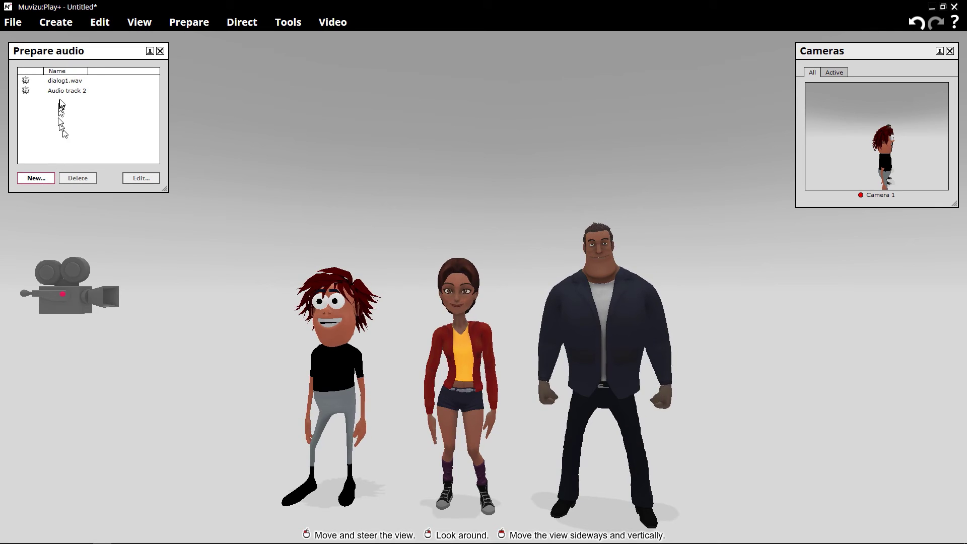
pyautogui.click(71, 91)
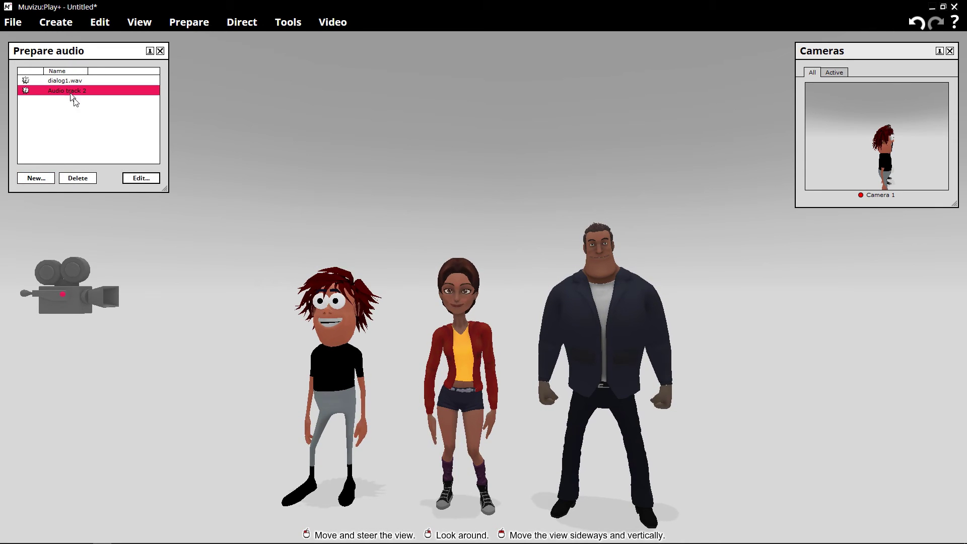
pyautogui.click(139, 176)
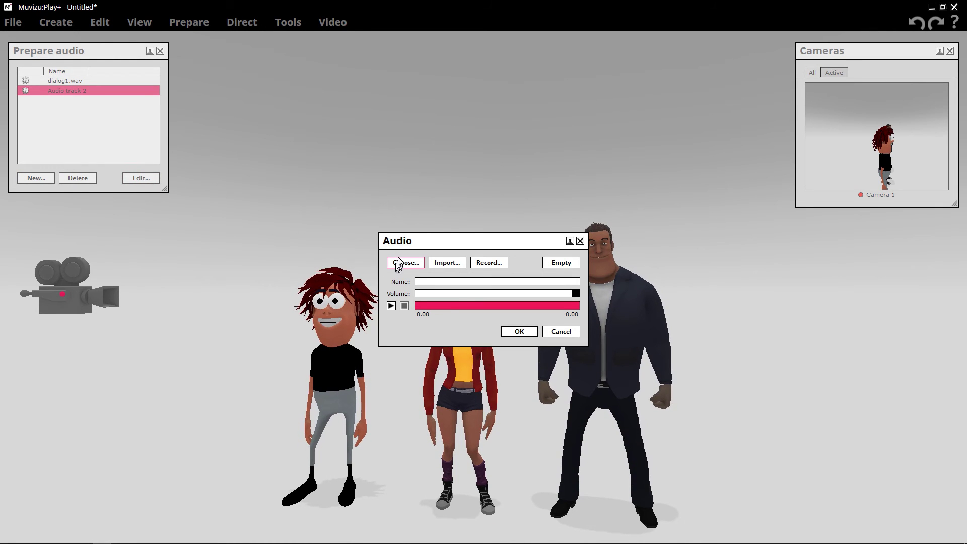
pyautogui.click(446, 262)
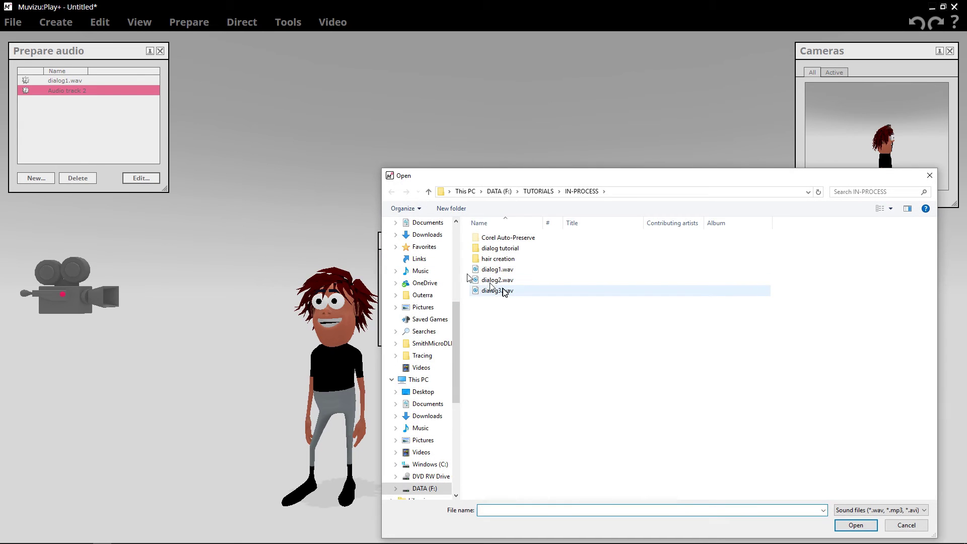
pyautogui.click(502, 281)
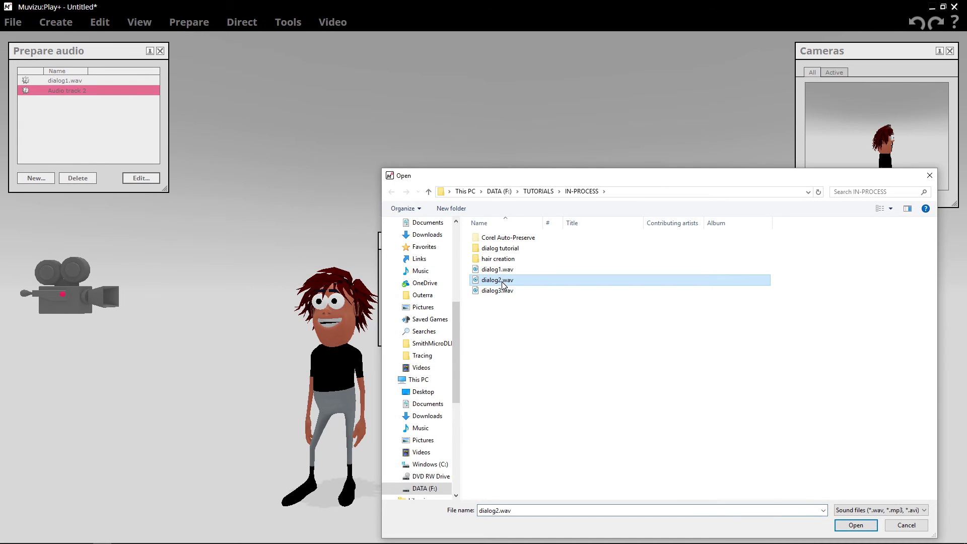
pyautogui.click(850, 525)
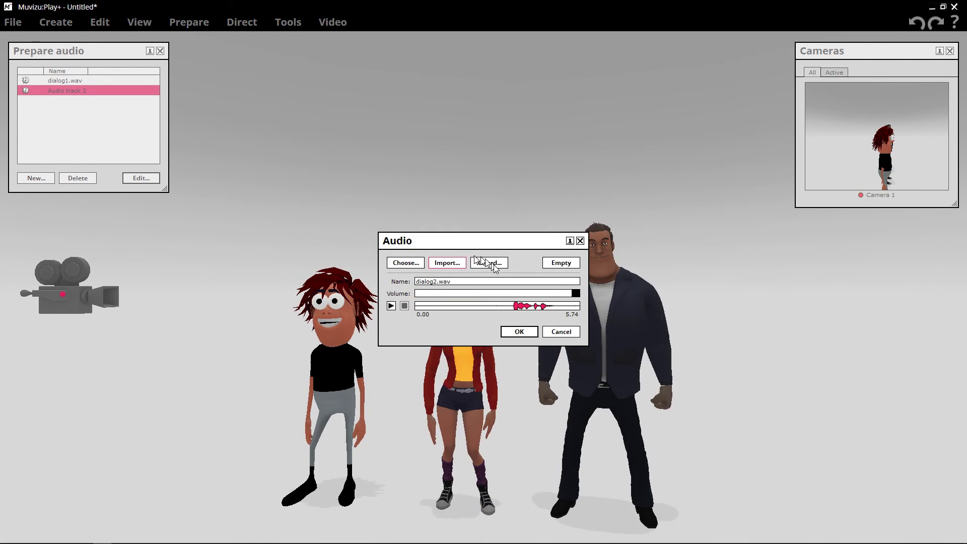
# - Confirm dialog2.wav, then add Audio track 3 loaded with dialog3.wav (8.06 s)
pyautogui.click(524, 332)
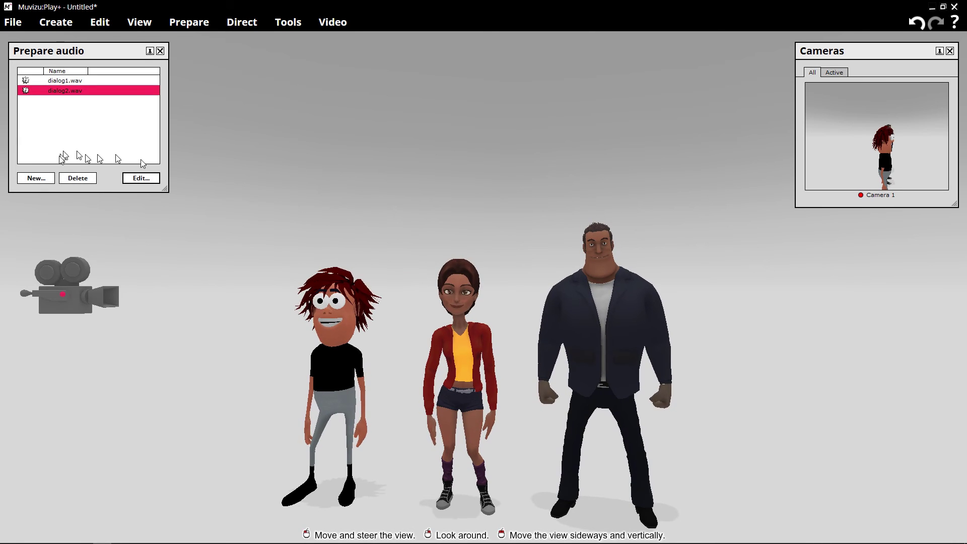
pyautogui.click(43, 178)
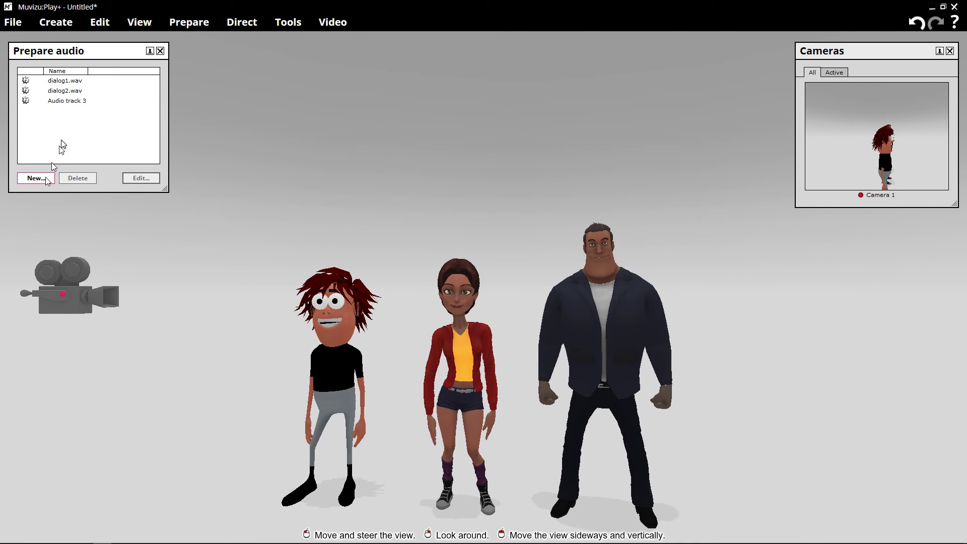
pyautogui.click(69, 100)
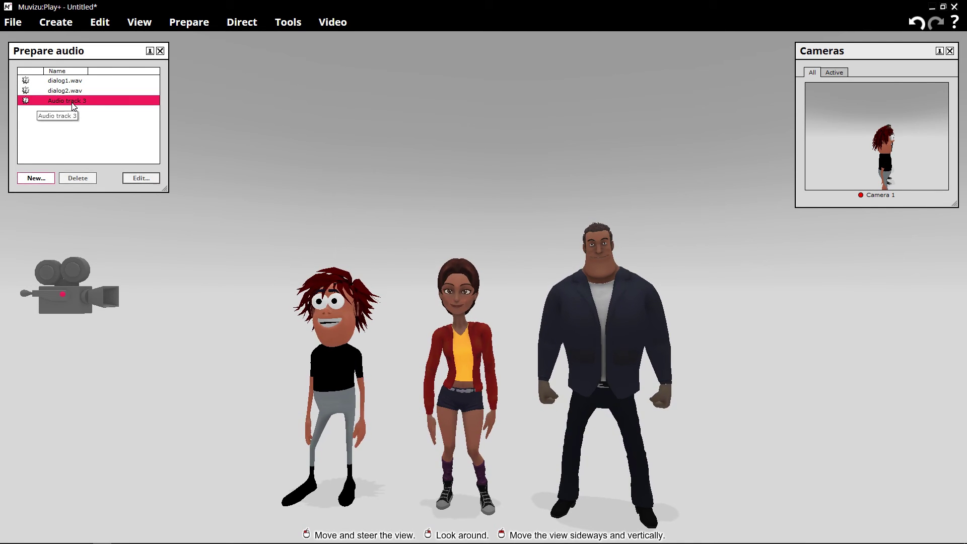
pyautogui.click(151, 180)
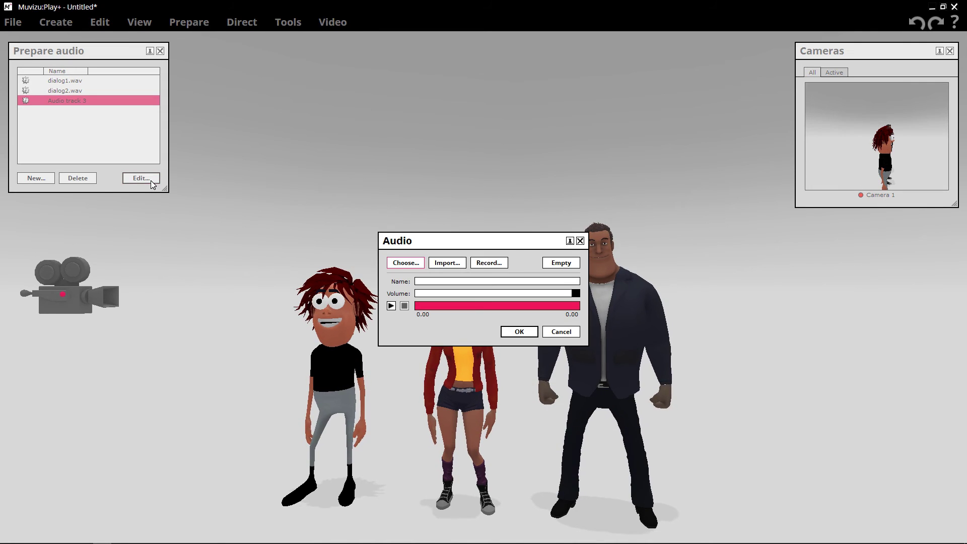
pyautogui.click(447, 263)
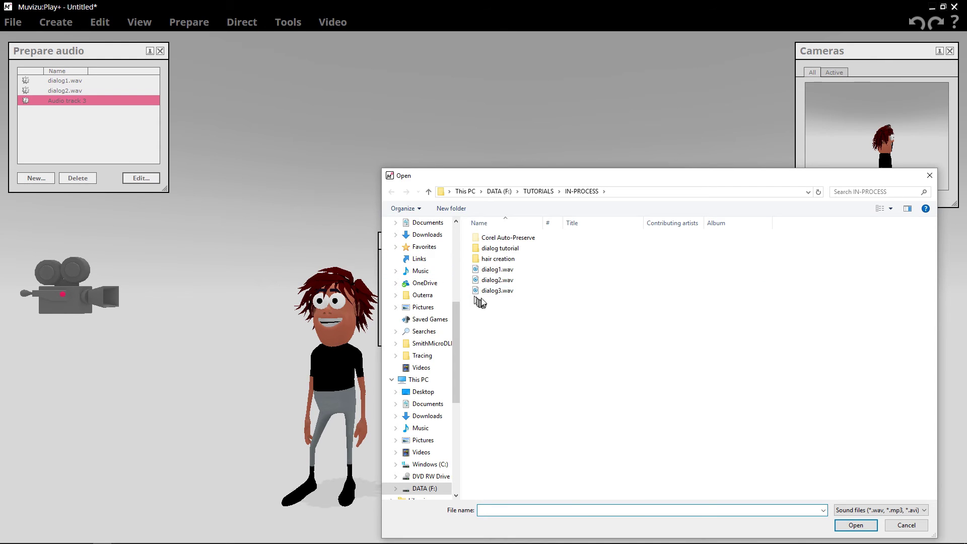
pyautogui.click(485, 294)
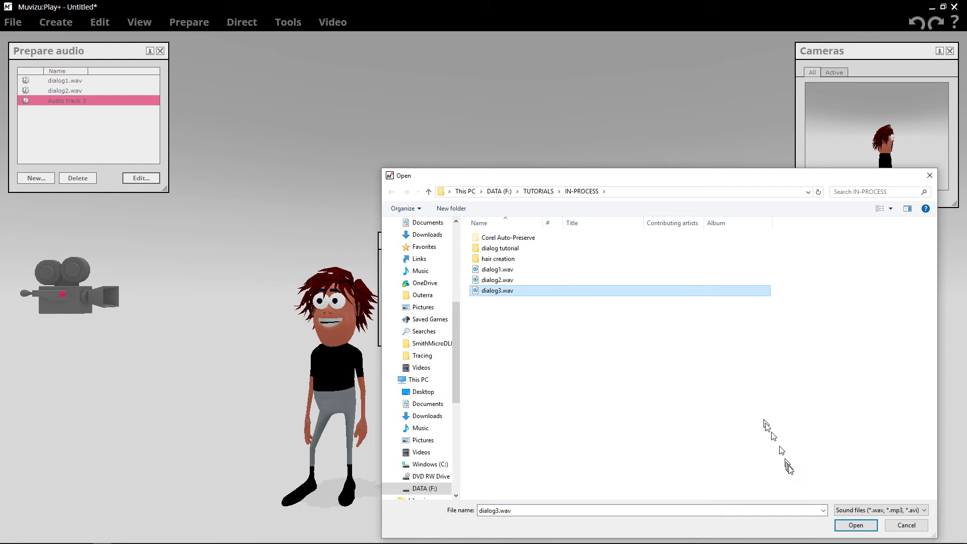
pyautogui.click(856, 525)
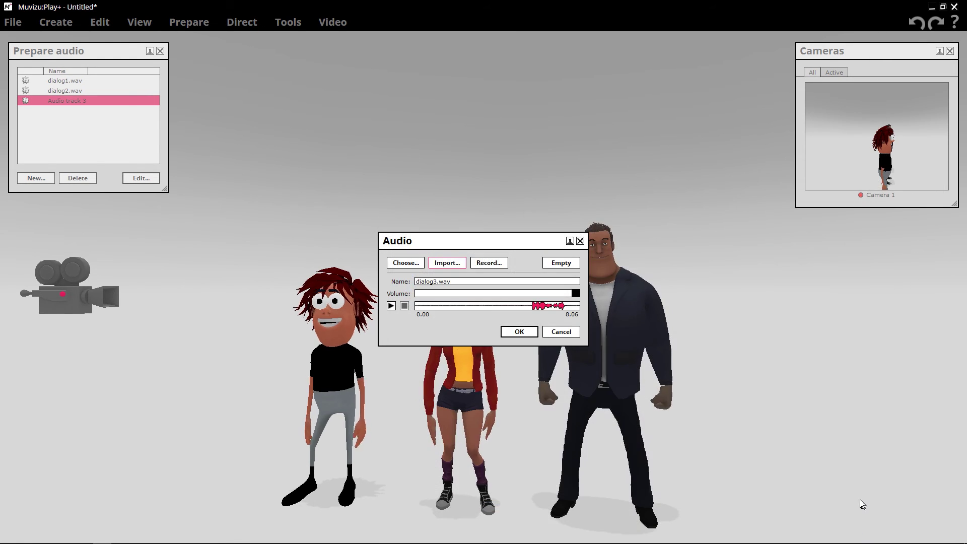
pyautogui.click(527, 331)
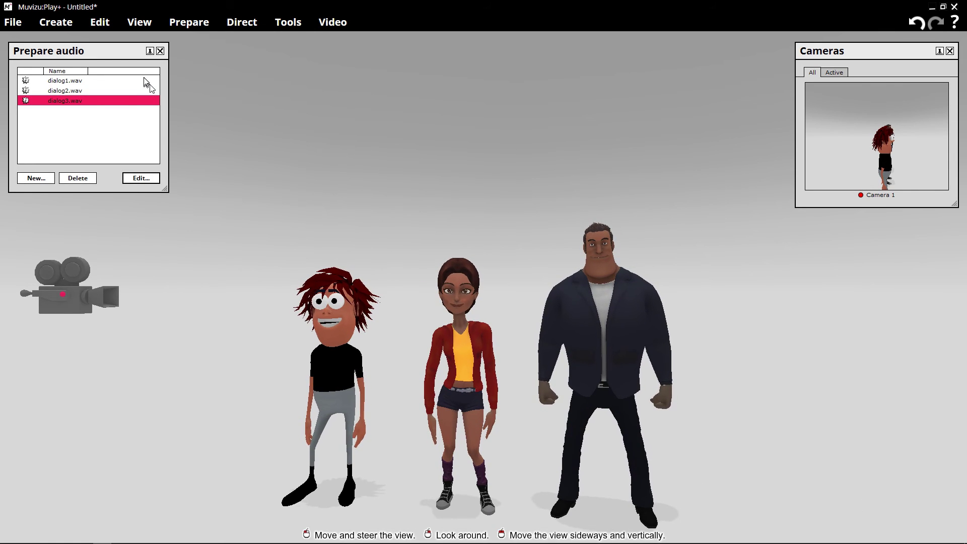
# - View dialog1–3 as staggered clips on an enlarged Timeline panel, then close it
pyautogui.click(160, 51)
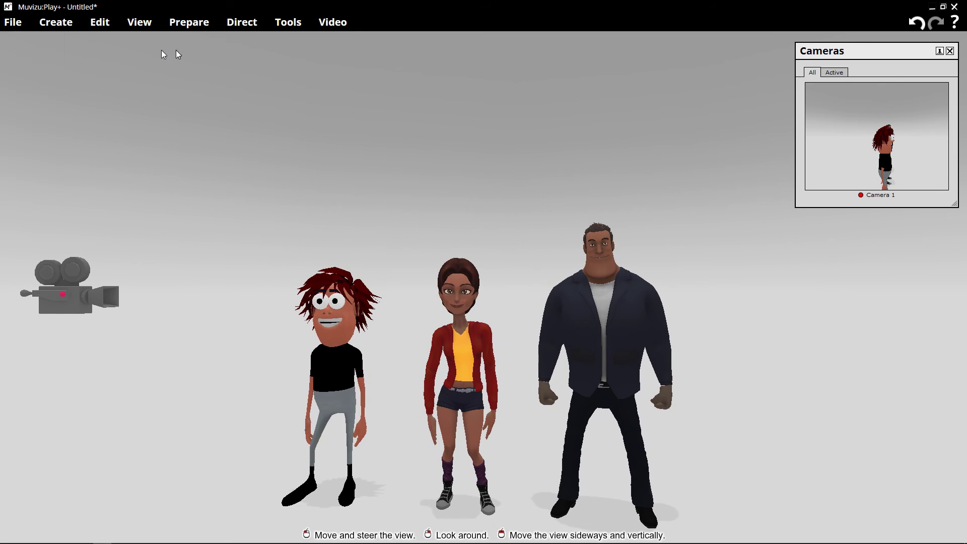
pyautogui.click(292, 21)
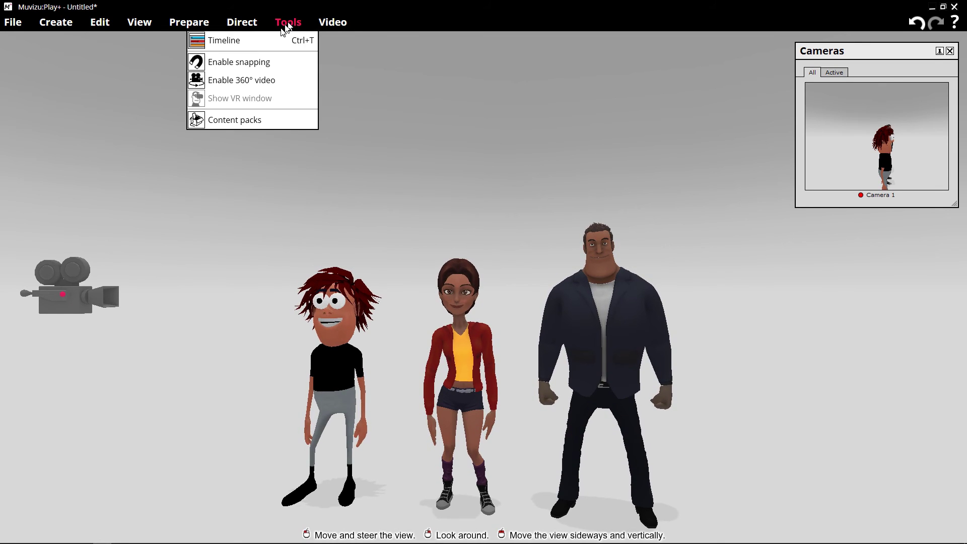
pyautogui.click(267, 38)
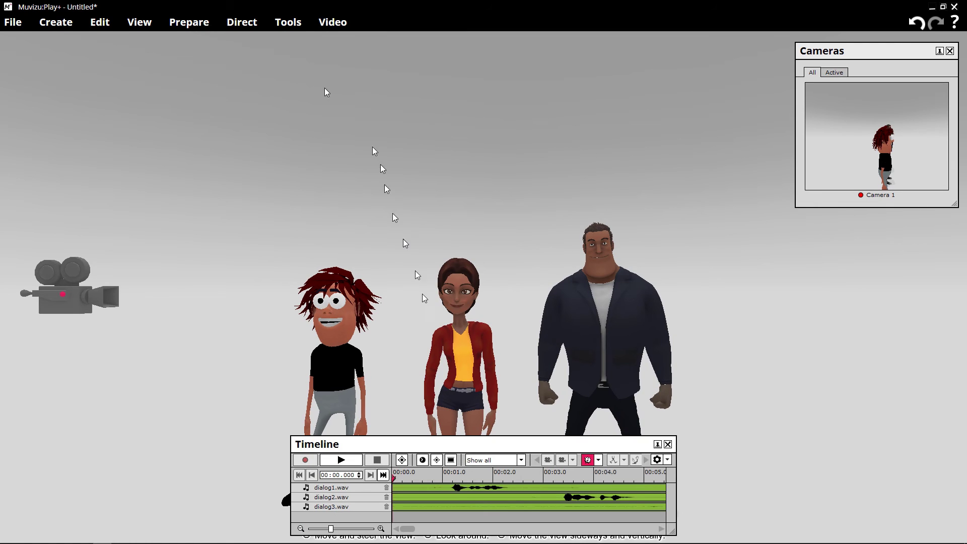
pyautogui.moveTo(453, 445); pyautogui.dragTo(193, 98)
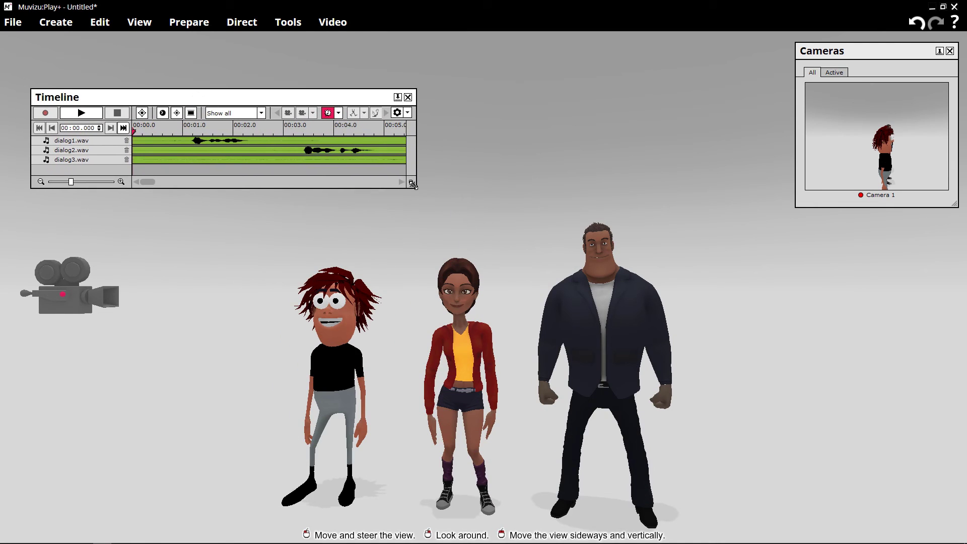
pyautogui.moveTo(413, 186); pyautogui.dragTo(905, 271)
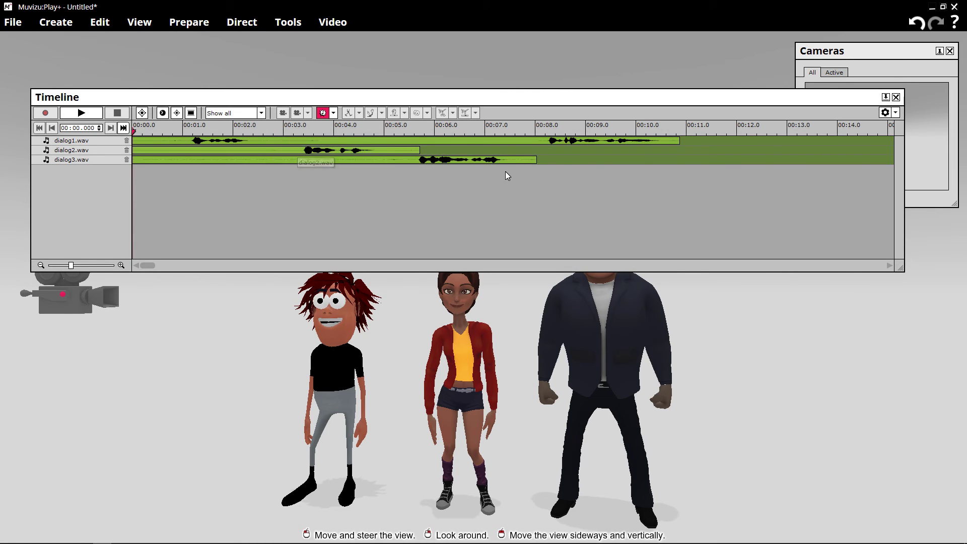
pyautogui.click(897, 98)
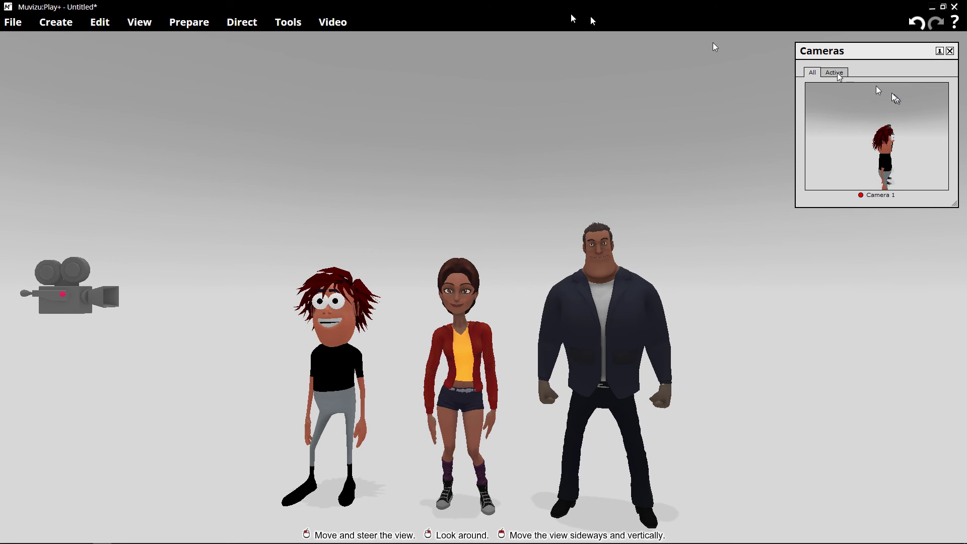
# - Start Prepare > Dialogue and lip-sync Daniel to dialog1.wav
pyautogui.click(191, 25)
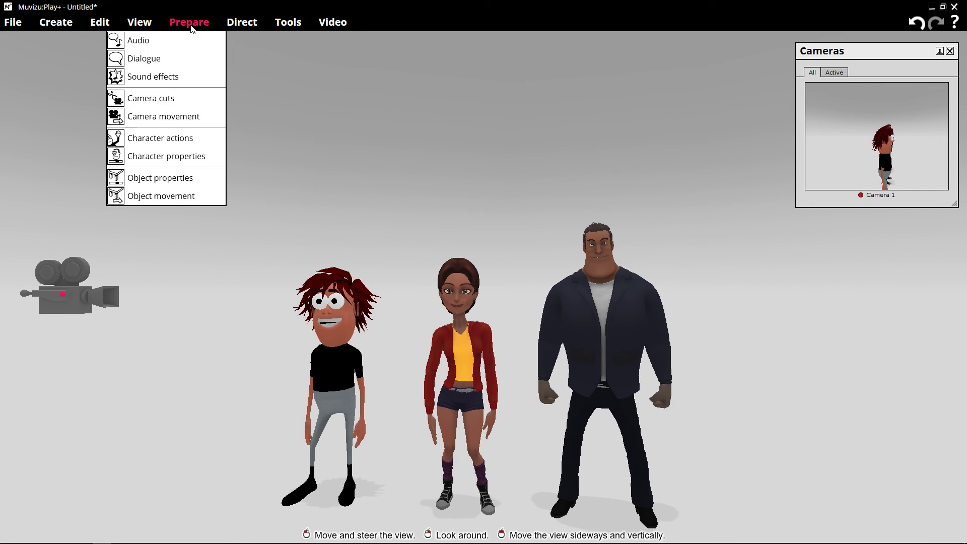
pyautogui.click(165, 59)
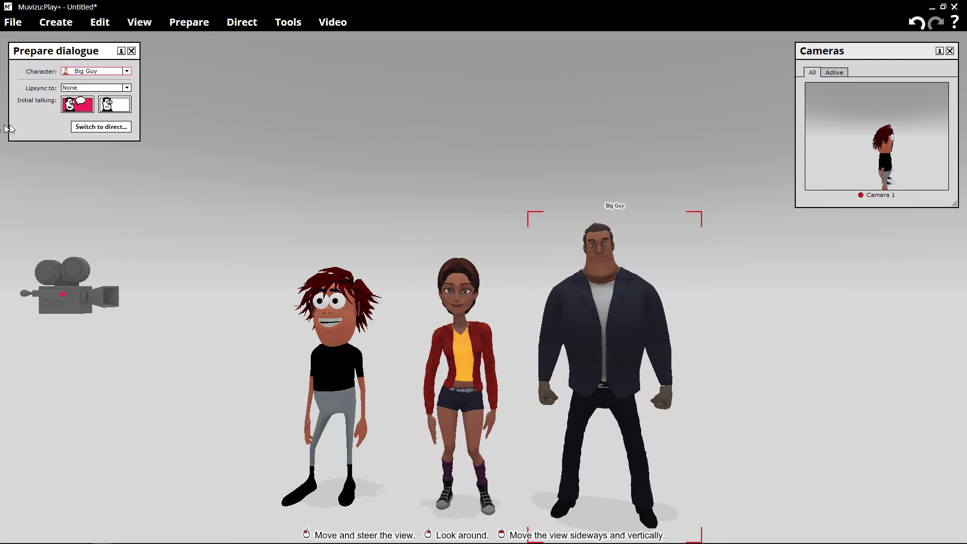
pyautogui.click(127, 72)
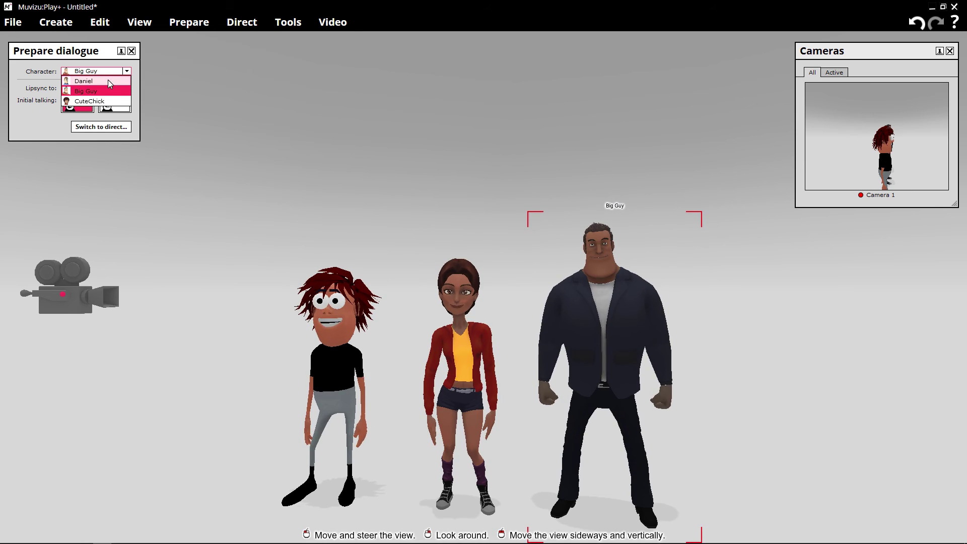
pyautogui.click(108, 80)
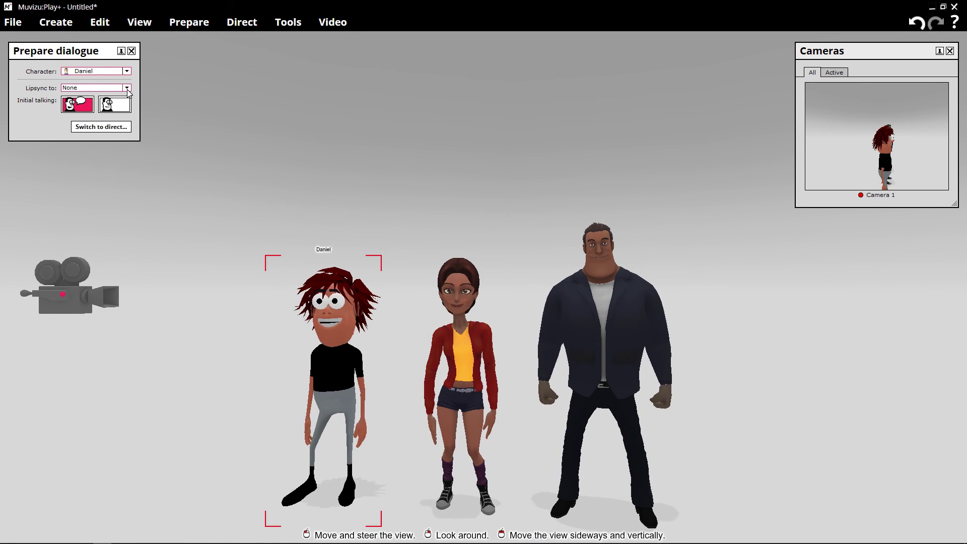
pyautogui.click(127, 88)
pyautogui.click(105, 101)
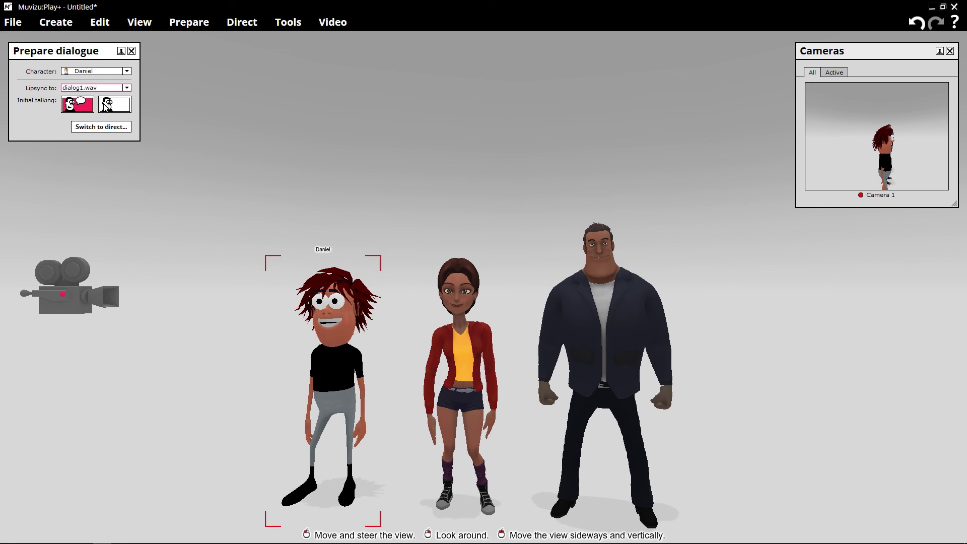
# - Select Big Guy as the character and lip-sync him to dialog2.wav
pyautogui.click(127, 73)
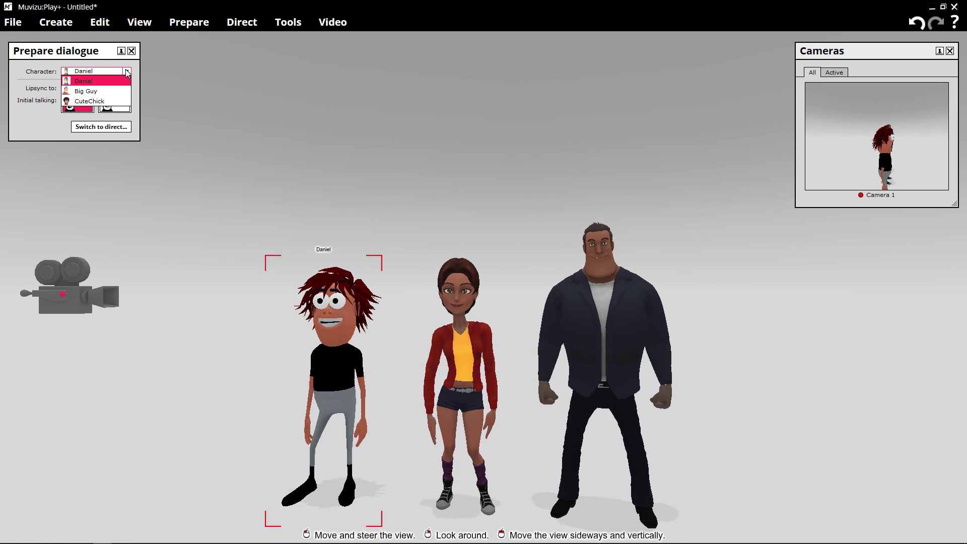
pyautogui.click(100, 92)
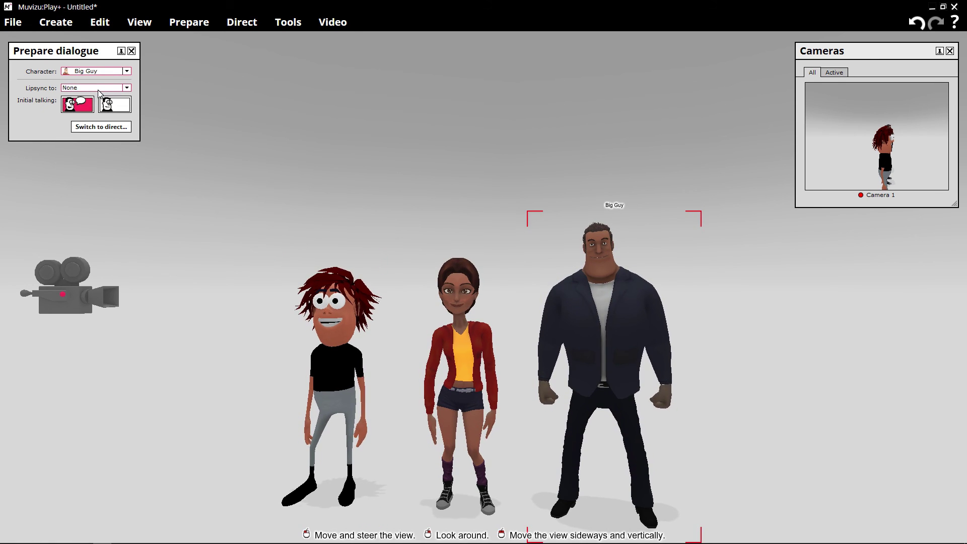
pyautogui.click(128, 88)
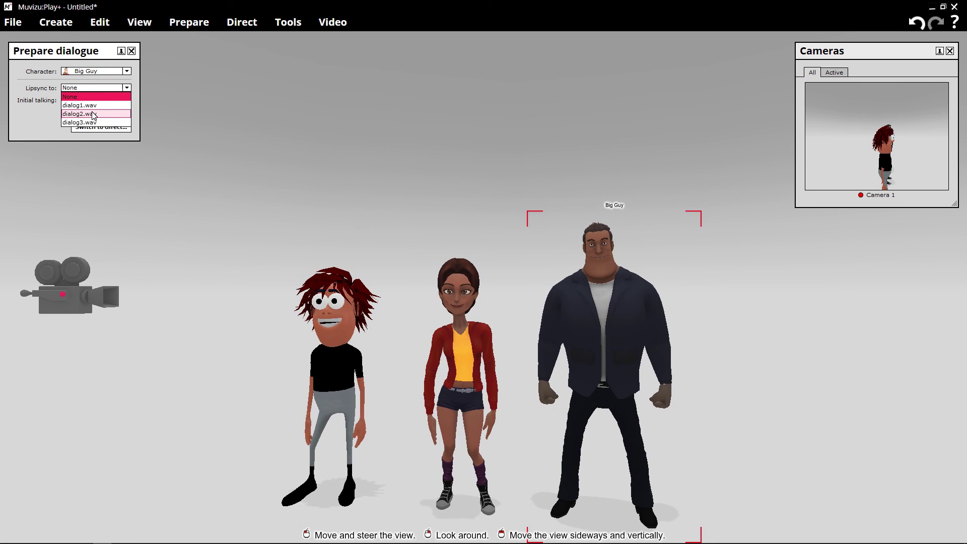
pyautogui.click(94, 114)
# - Select CuteChick as the character and lip-sync her to dialog3.wav
pyautogui.click(128, 73)
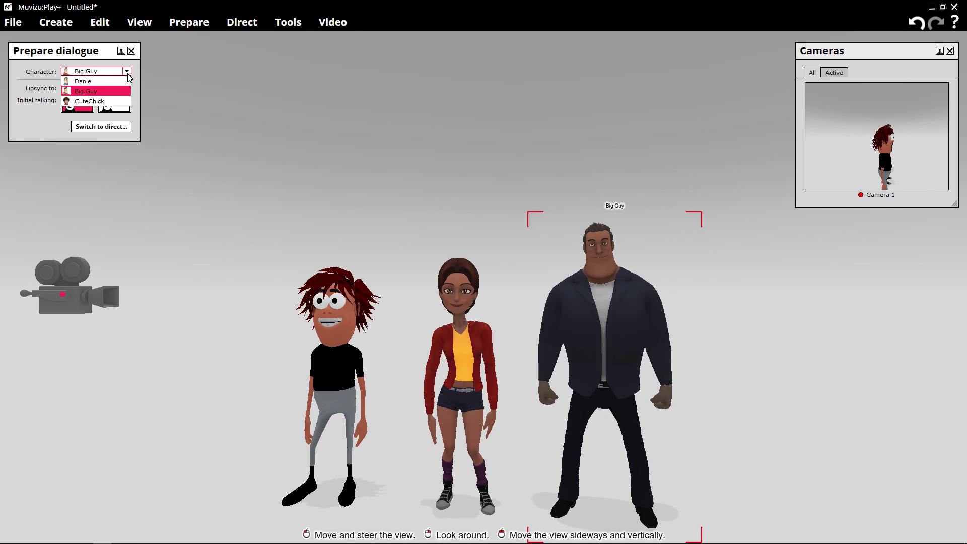
pyautogui.click(95, 102)
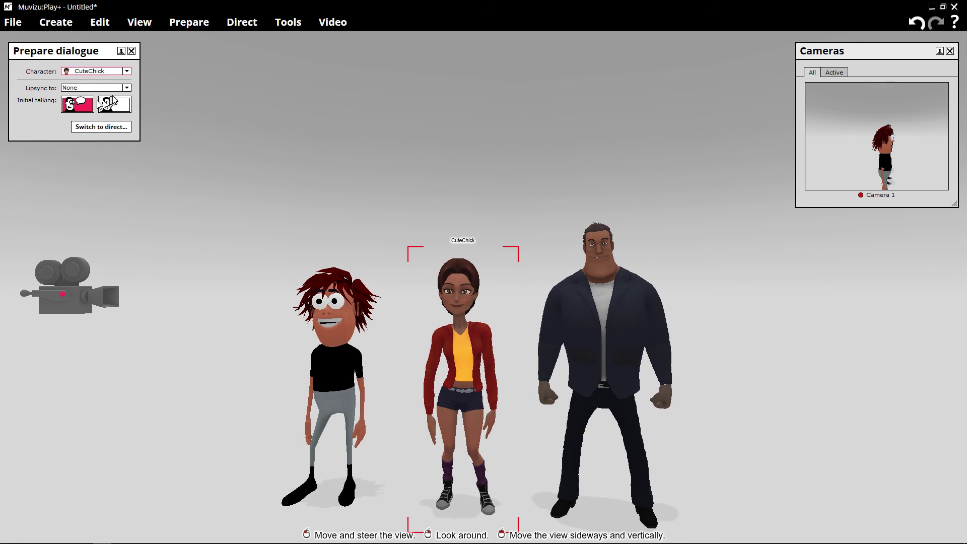
pyautogui.click(126, 88)
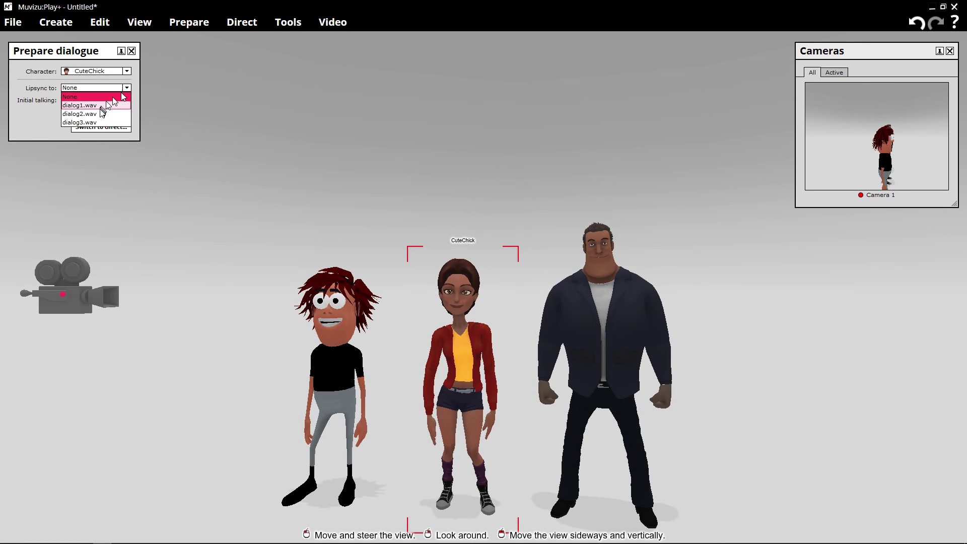
pyautogui.click(98, 123)
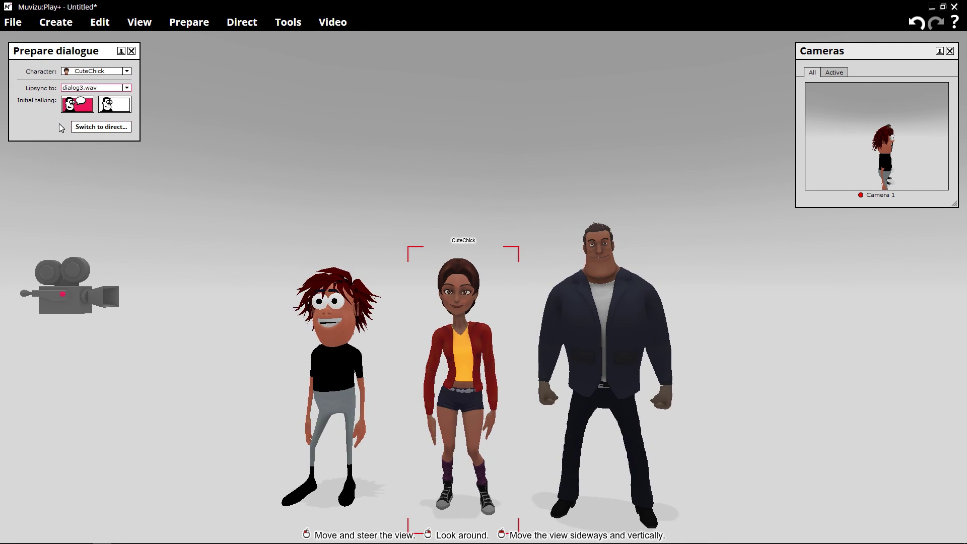
# - Switch CuteChick's dialogue to directing and raise the timeline panel to show her Dialogue track
pyautogui.click(99, 127)
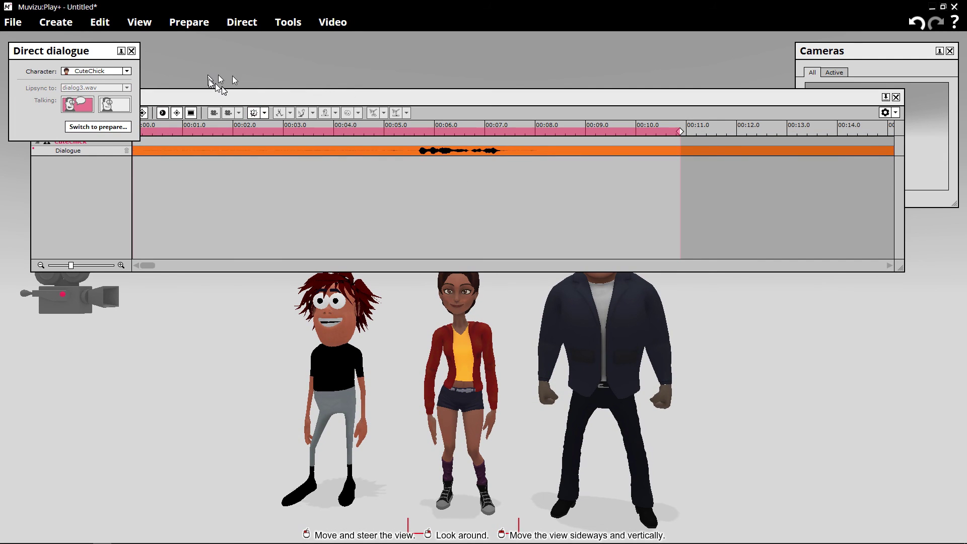
pyautogui.moveTo(216, 96); pyautogui.dragTo(209, 48)
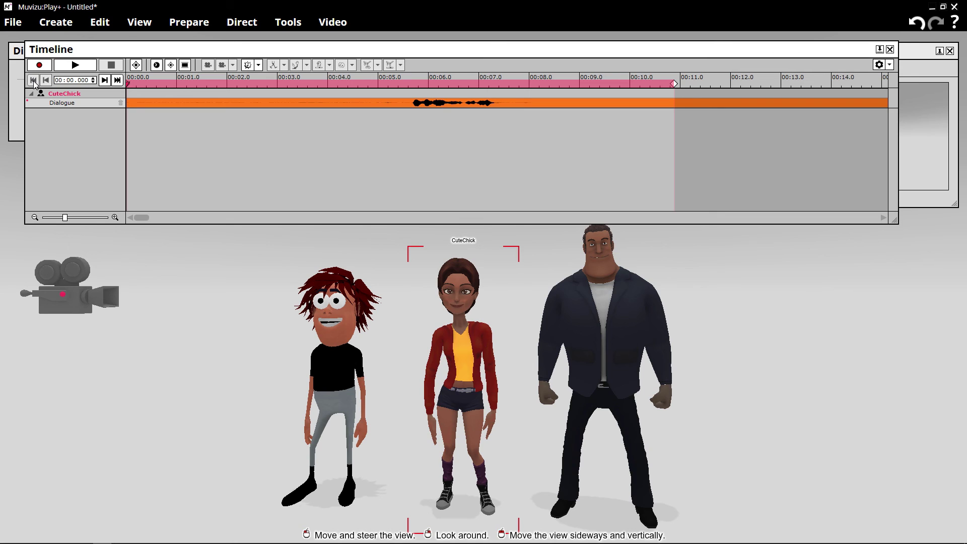
# - Close the timeline, reopen it via Tools > Timeline, and play the three dialog tracks
pyautogui.click(890, 50)
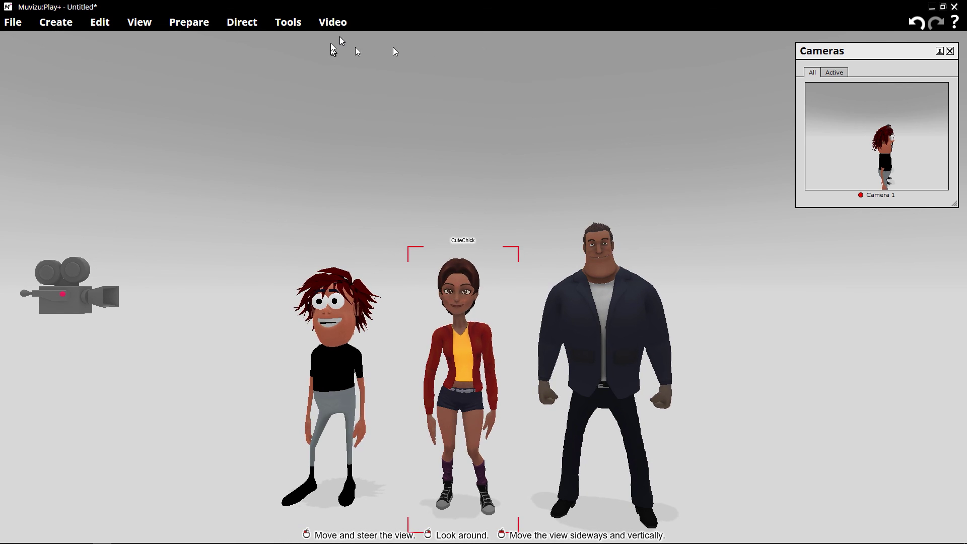
pyautogui.click(285, 21)
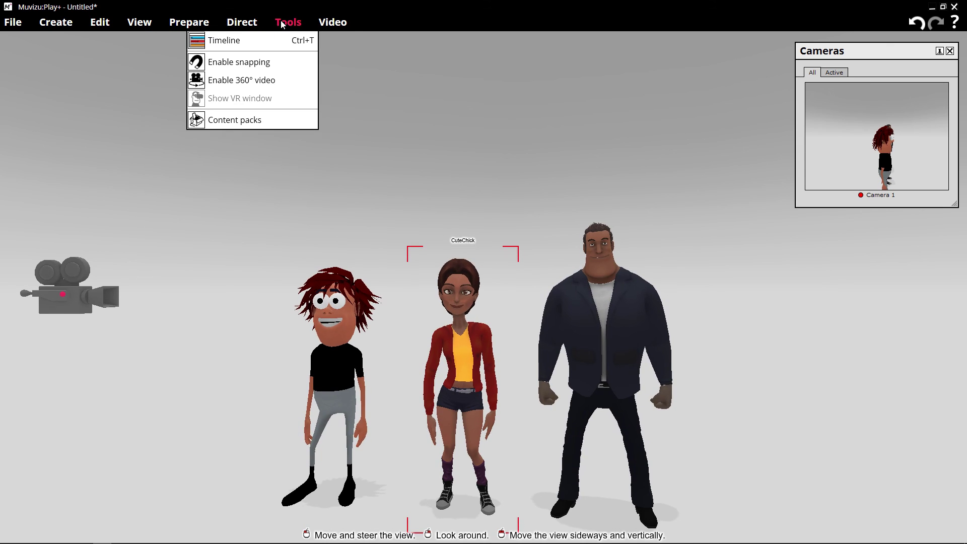
pyautogui.click(275, 40)
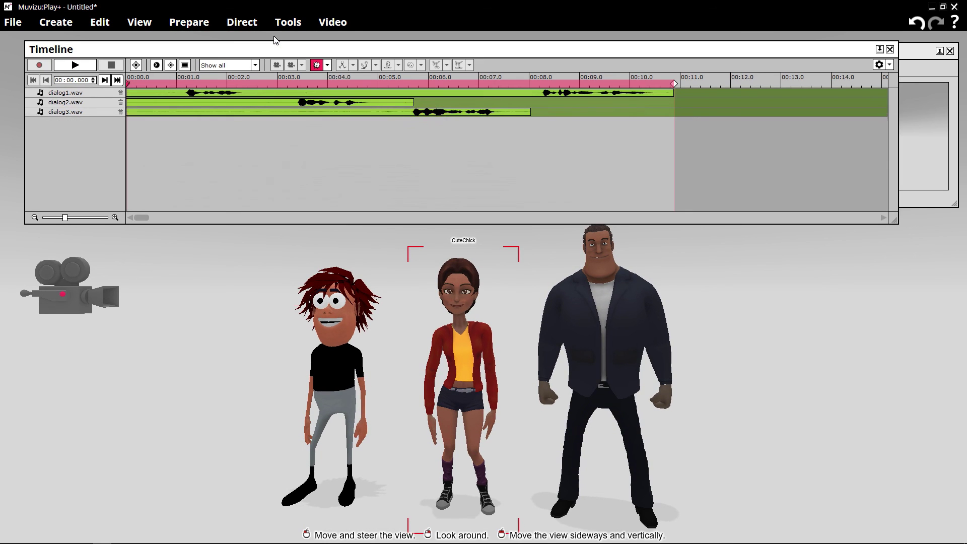
pyautogui.click(74, 66)
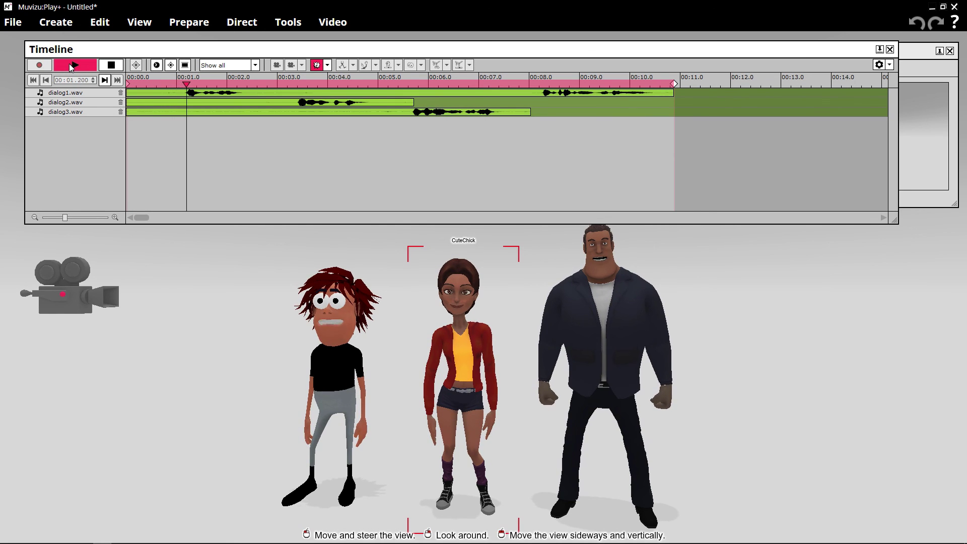